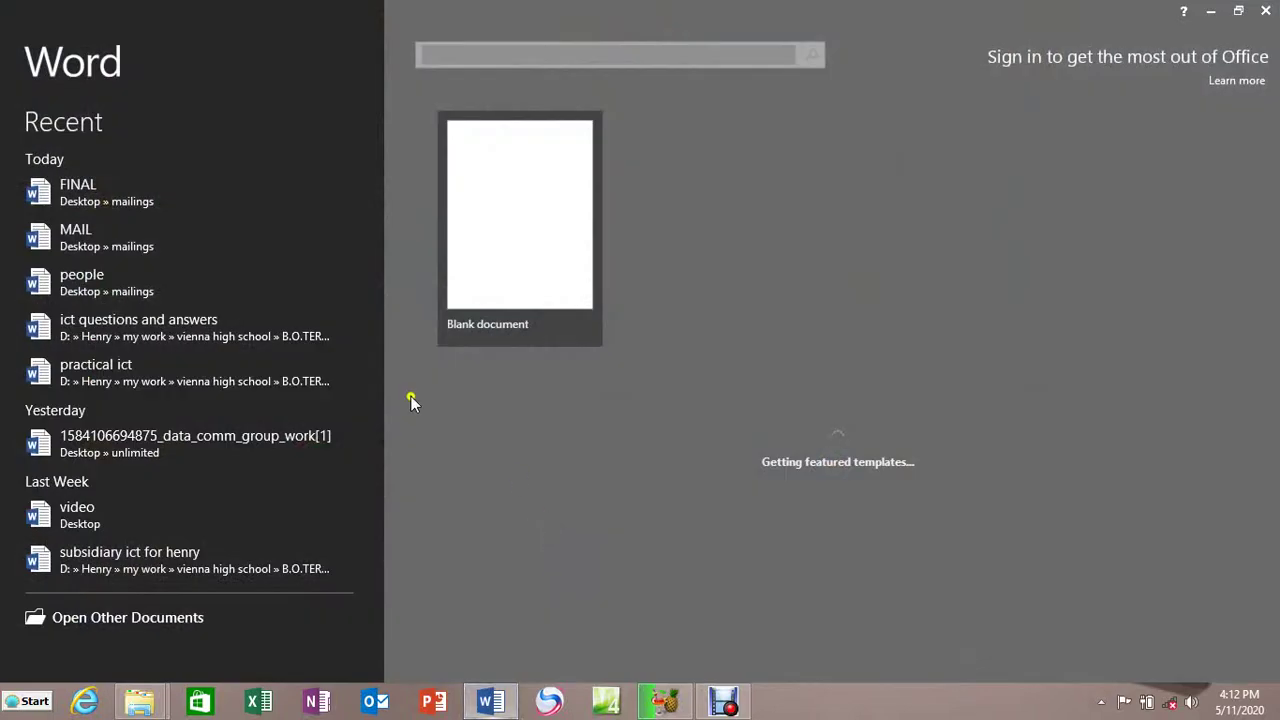
# Create a new blank document and display the document design options.
pyautogui.click(557, 251)
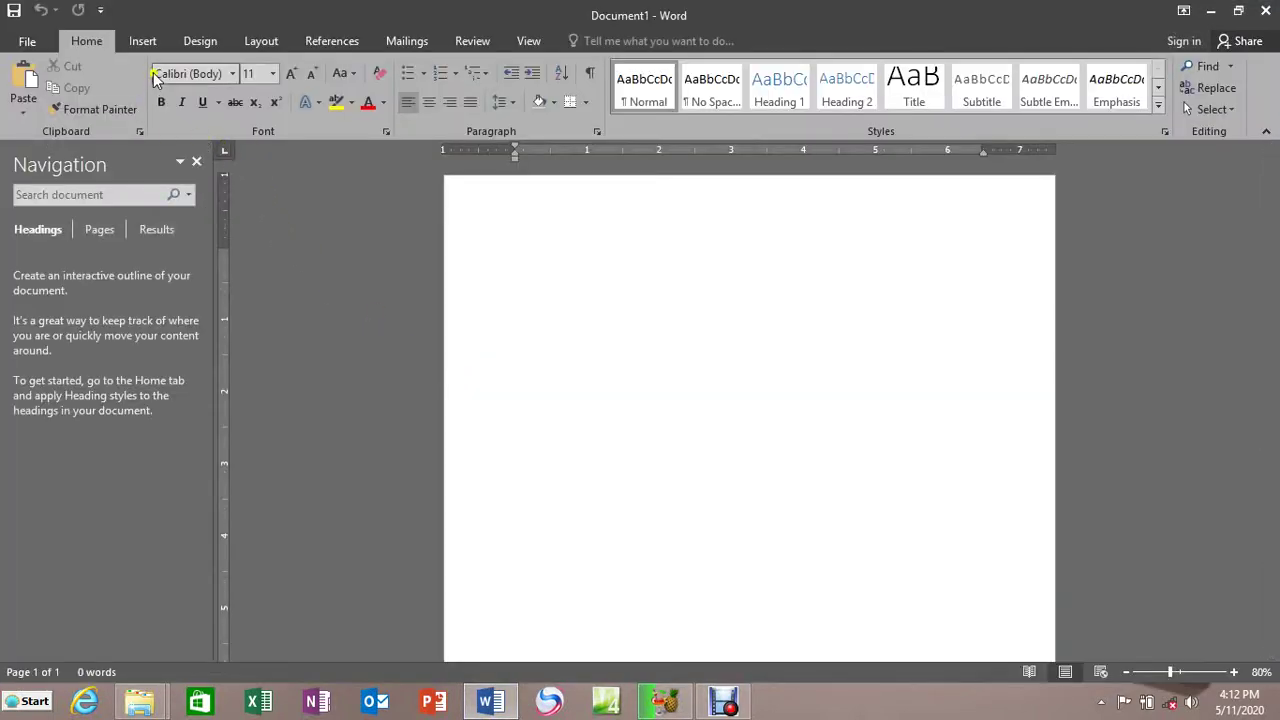
pyautogui.click(86, 48)
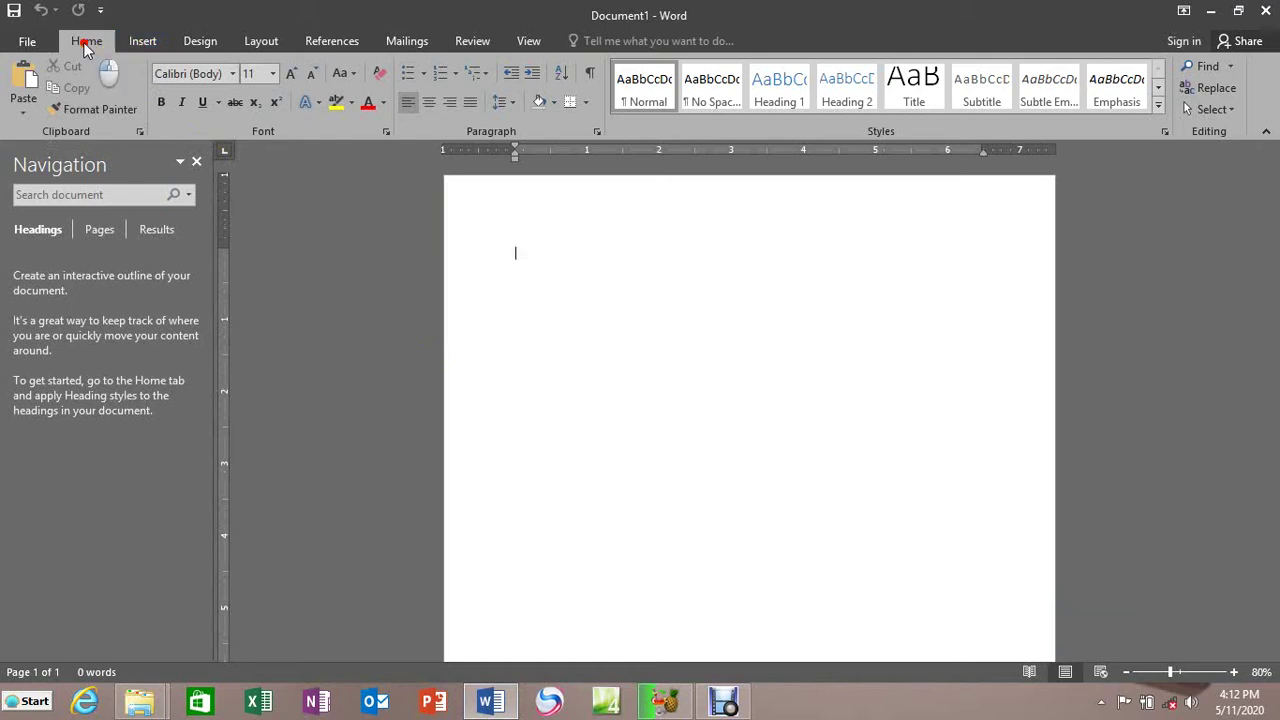
pyautogui.click(140, 44)
pyautogui.click(199, 45)
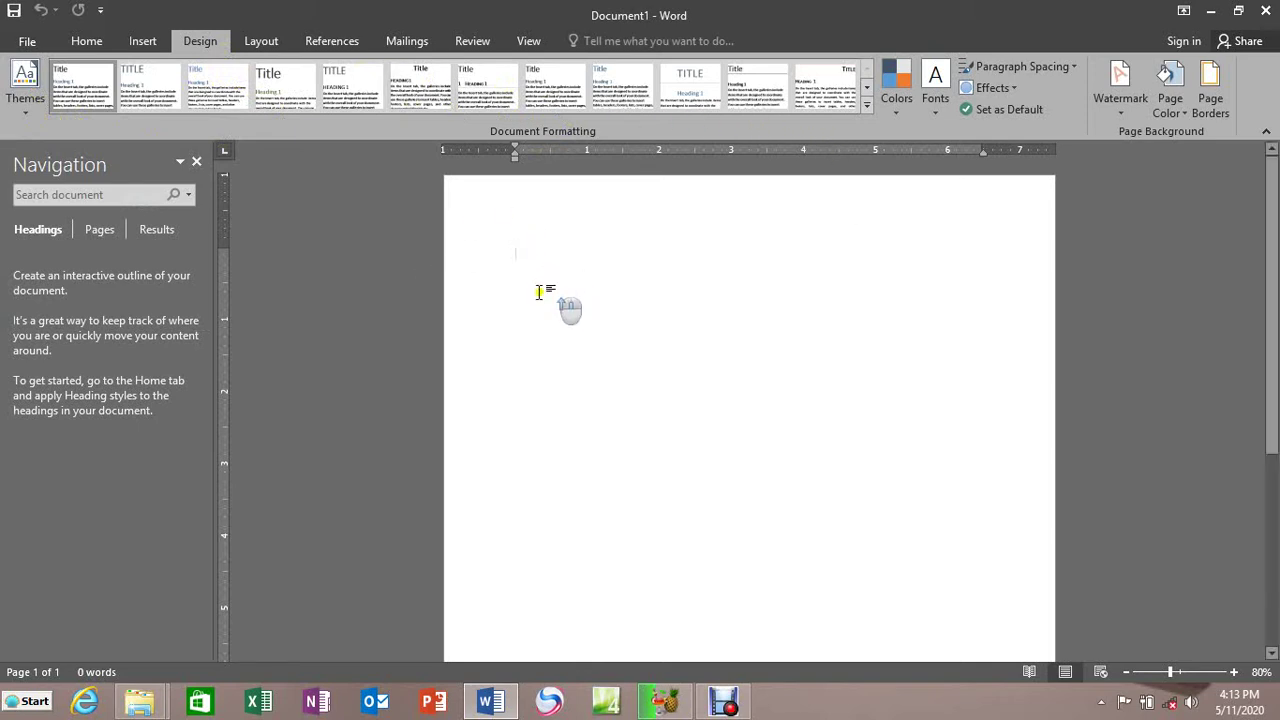
# Reduce the page's top margin and fill the document with automatically generated sample paragraphs.
pyautogui.moveTo(223, 245); pyautogui.dragTo(223, 224)
pyautogui.write('=')
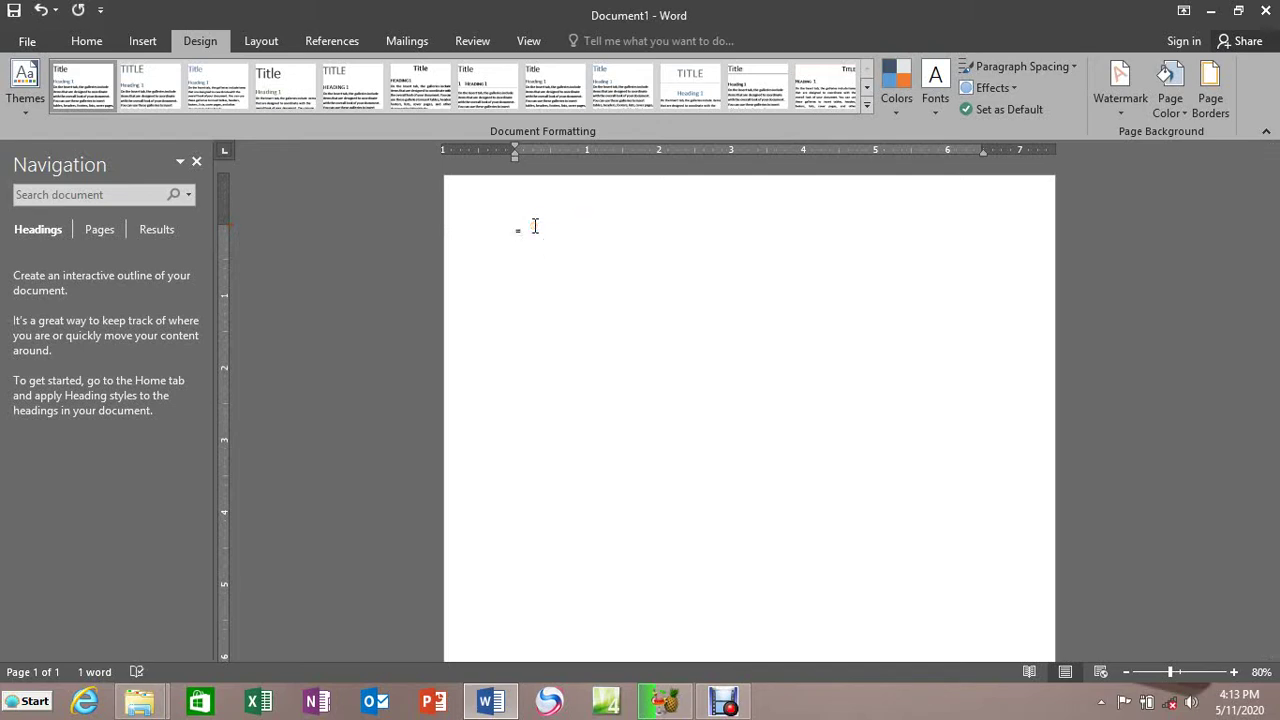
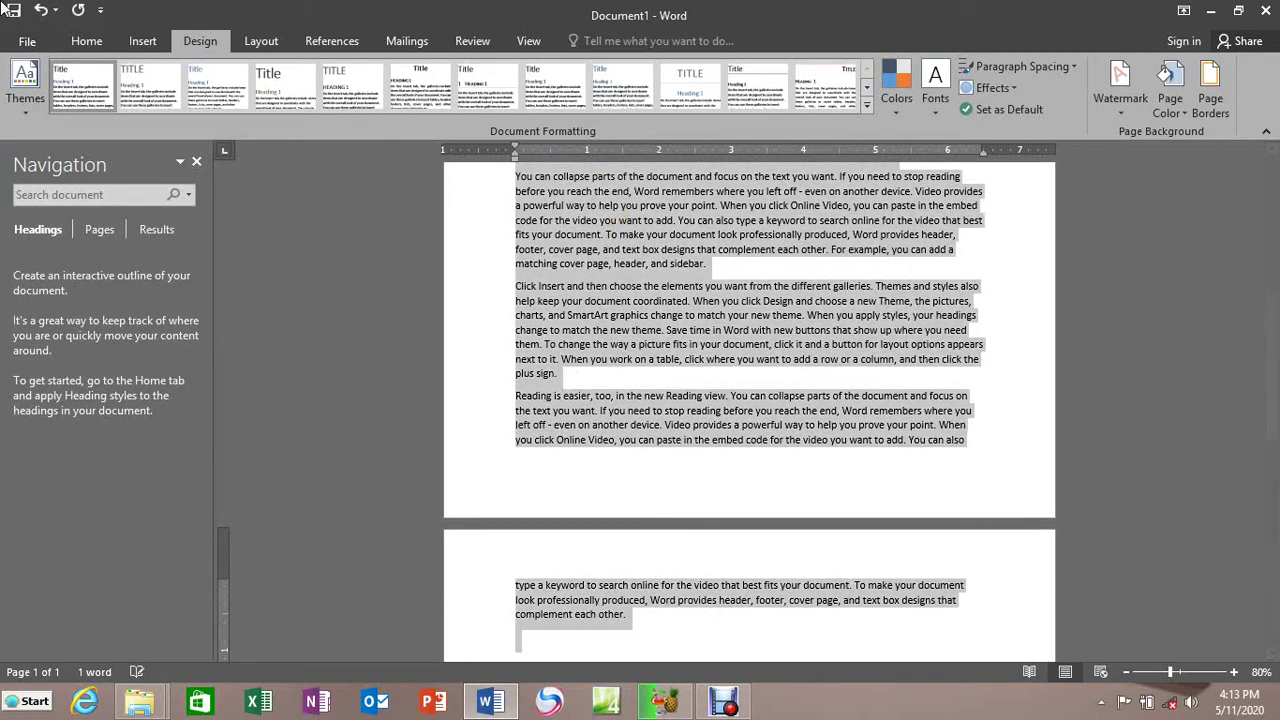
# Change the font of the entire sample text to Times New Roman.
pyautogui.click(86, 44)
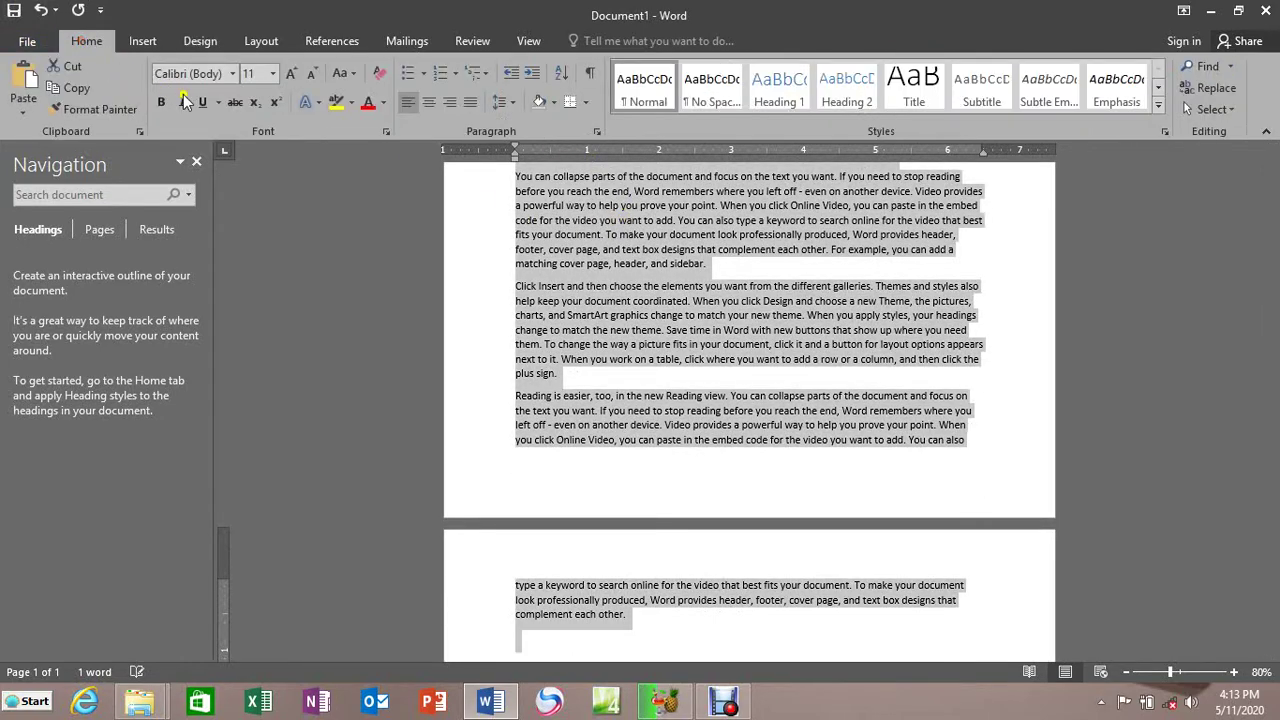
pyautogui.click(232, 73)
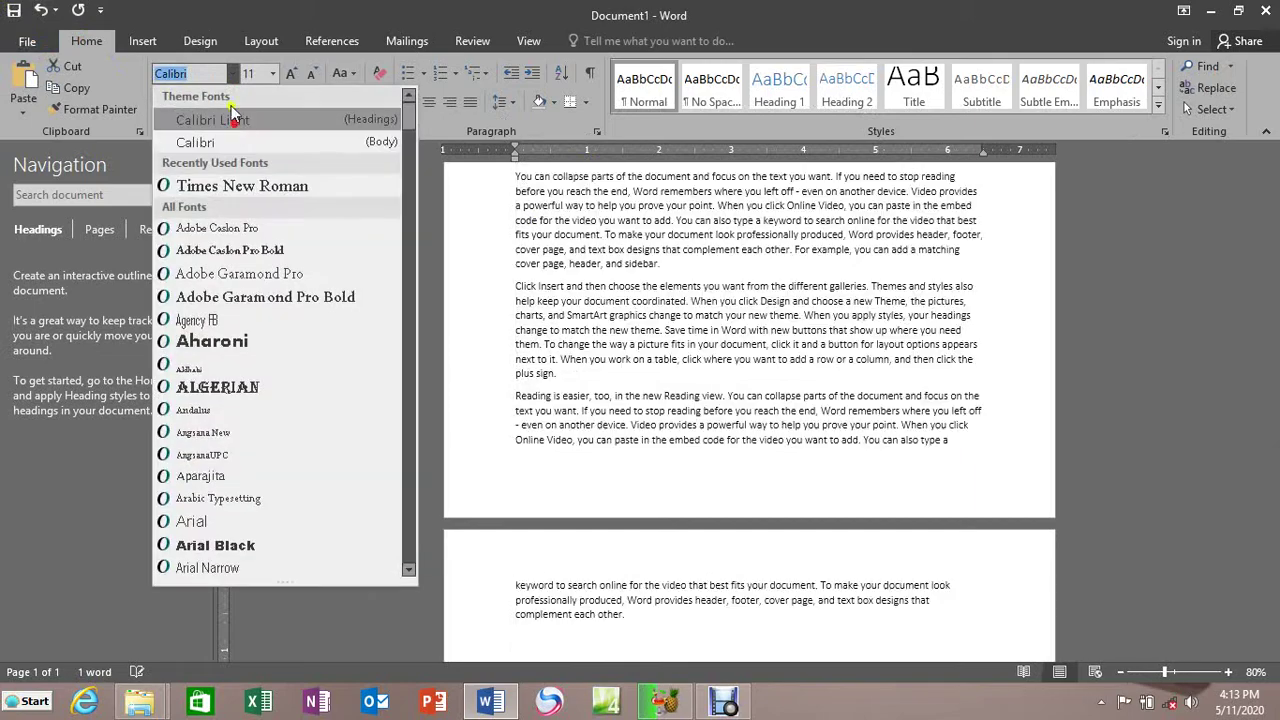
pyautogui.click(242, 186)
pyautogui.scroll(1, 313, 230)
pyautogui.scroll(3, 313, 230)
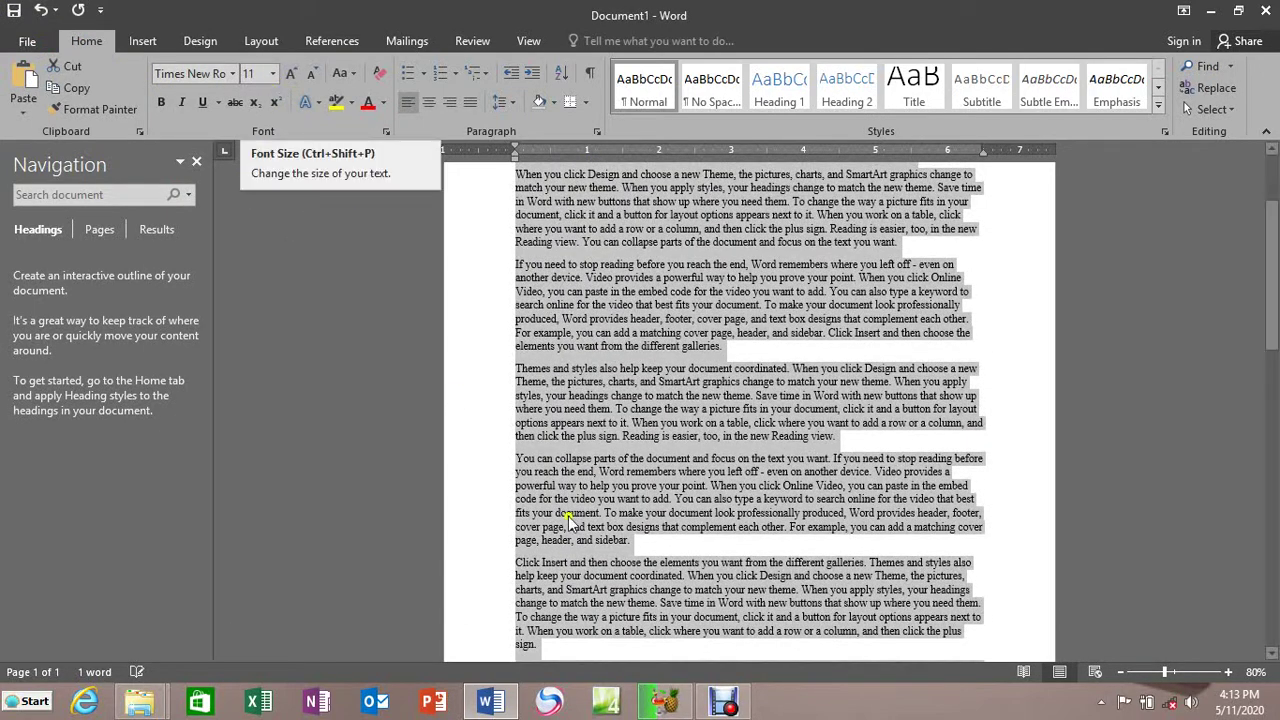
pyautogui.click(690, 201)
pyautogui.scroll(3, 700, 300)
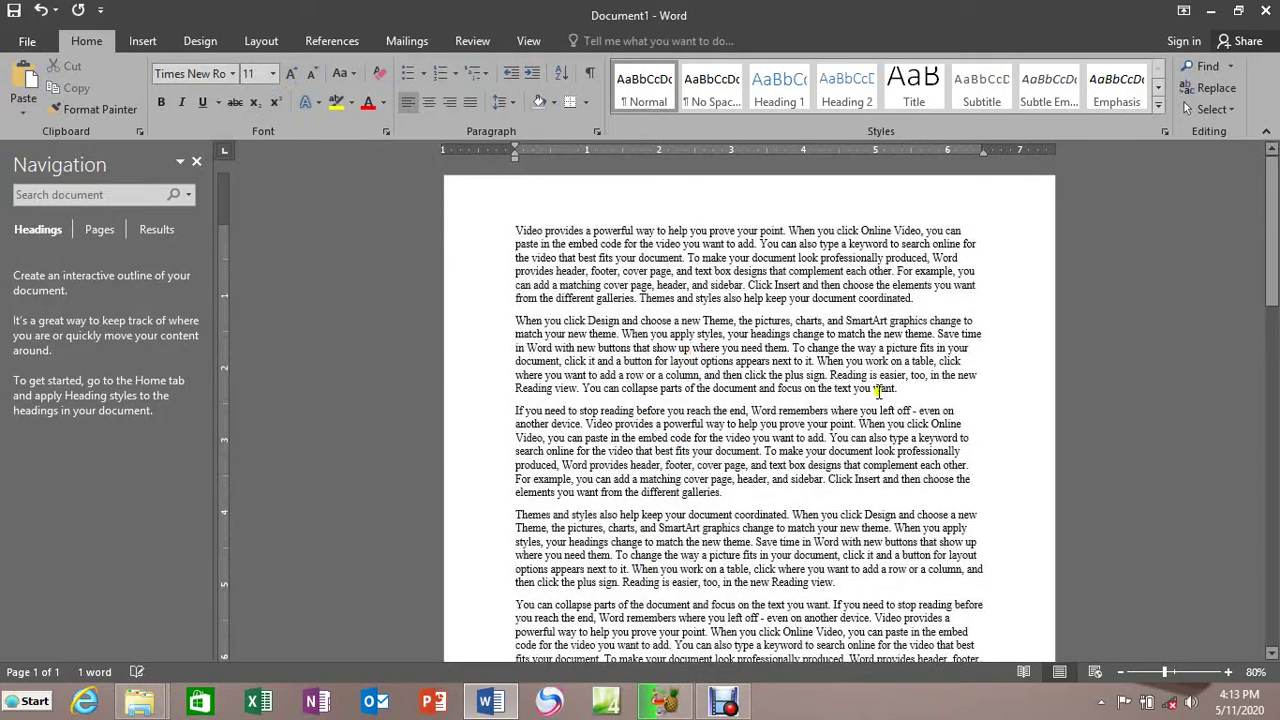
# Delete the last lines of sample text that spill onto the second page.
pyautogui.scroll(-6, 781, 400)
pyautogui.scroll(-3, 790, 405)
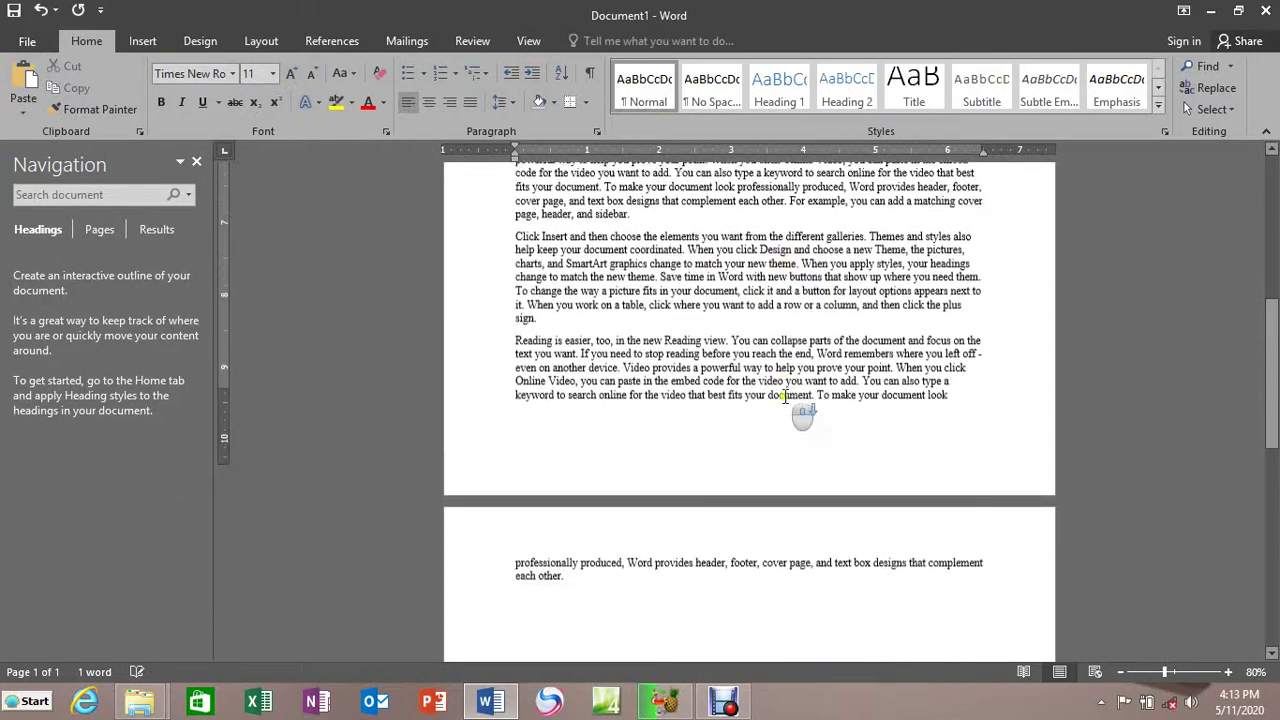
pyautogui.moveTo(594, 569); pyautogui.dragTo(514, 504)
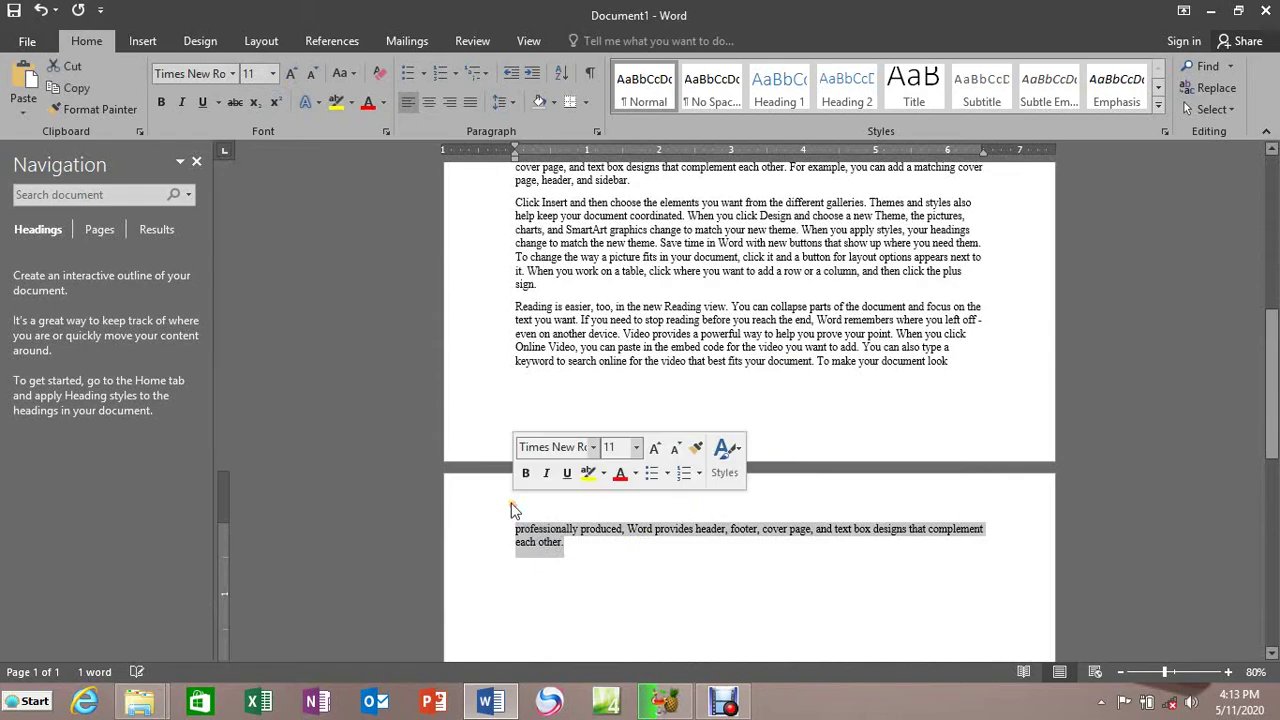
pyautogui.press('Delete')
# Add the centred heading "Introduction to computers" on its own line above the first paragraph.
pyautogui.scroll(5, 610, 430)
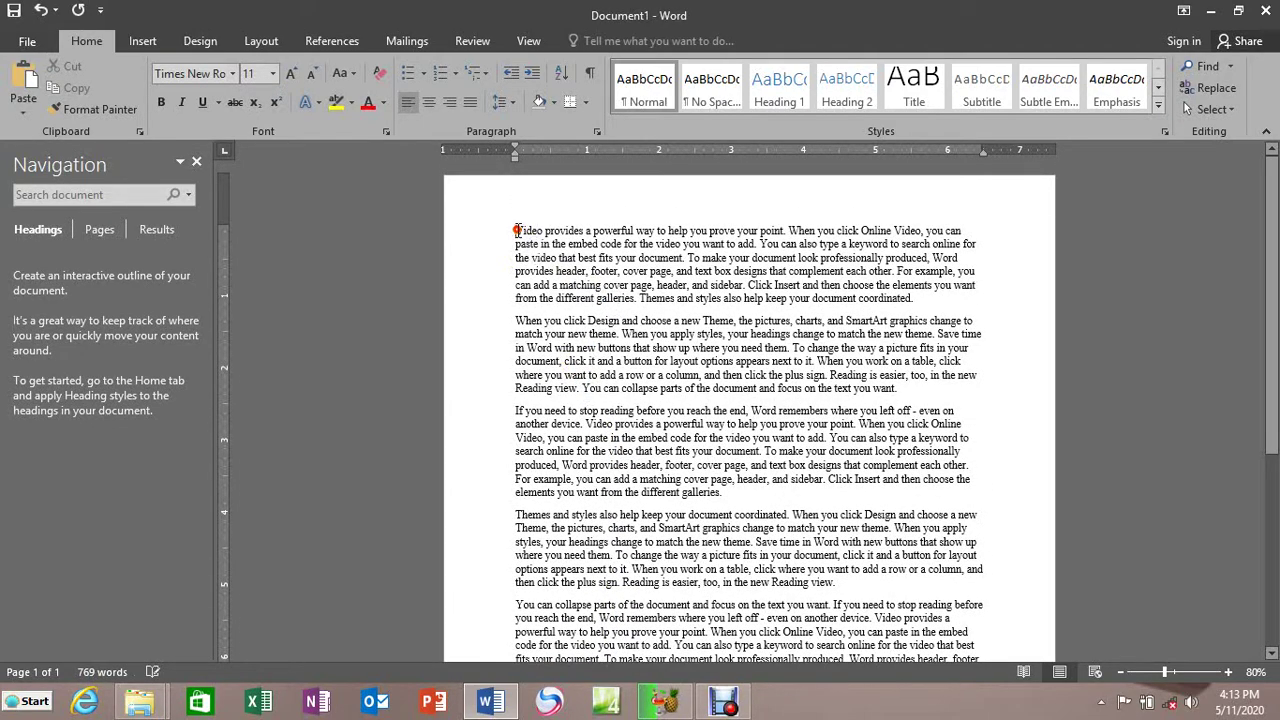
pyautogui.press('Return')
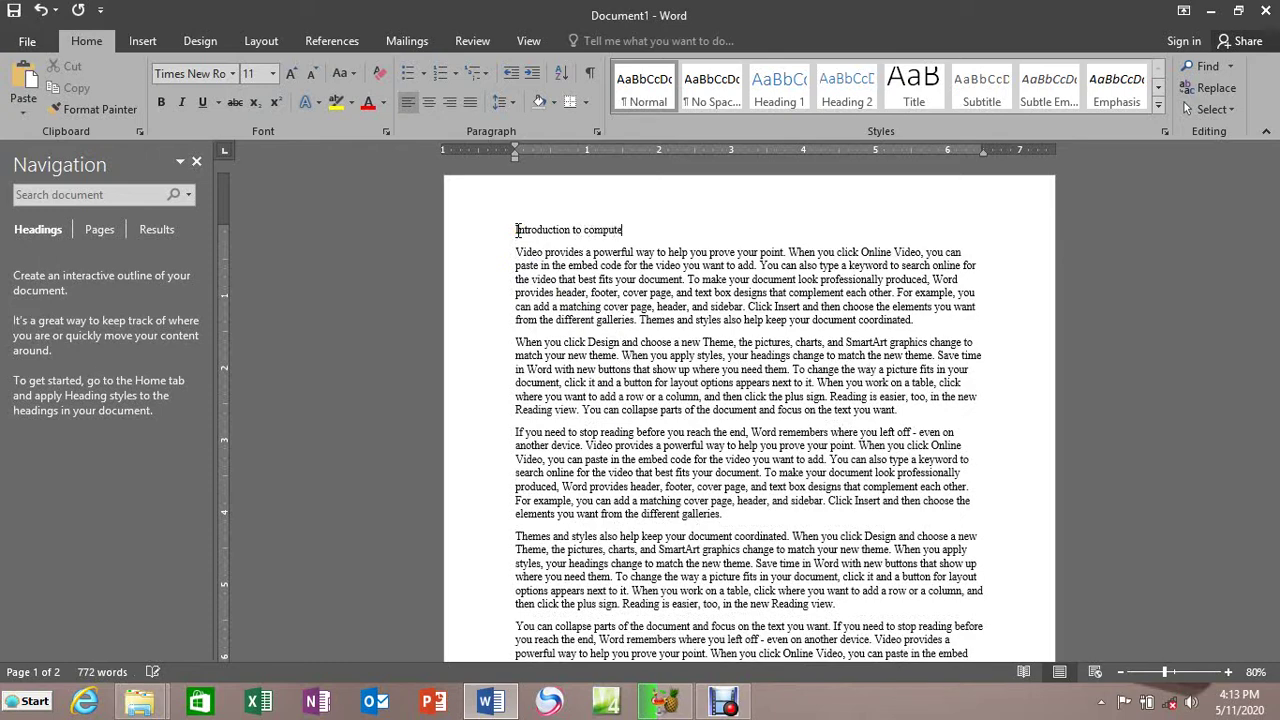
pyautogui.hotkey('ctrl', 'e')
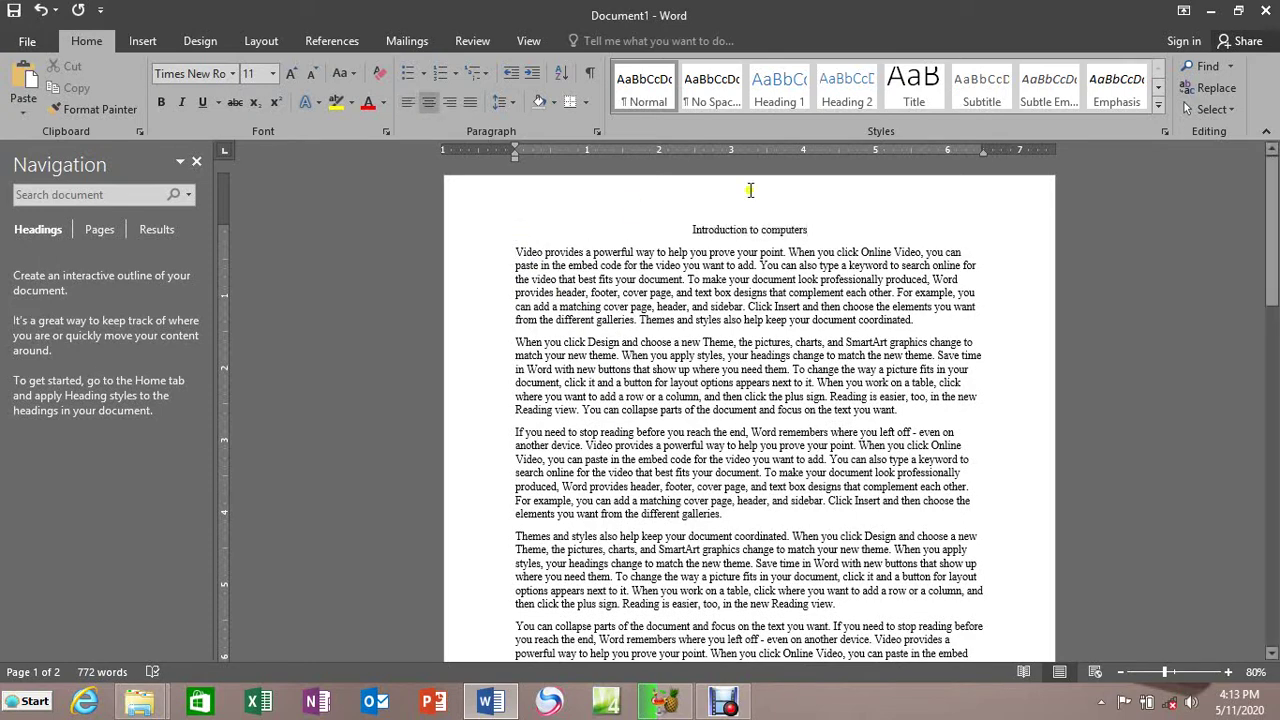
# Apply the Title style to the "Introduction to computers" heading and centre it.
pyautogui.moveTo(816, 231); pyautogui.dragTo(693, 233)
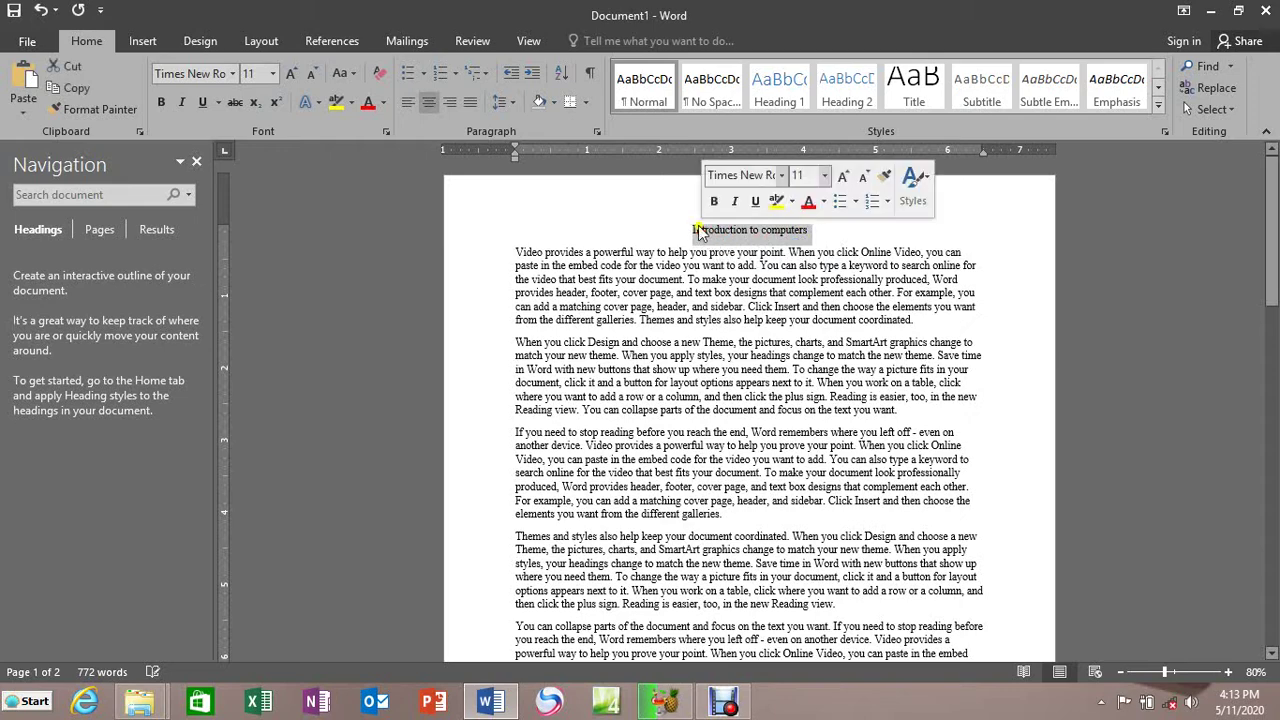
pyautogui.click(912, 90)
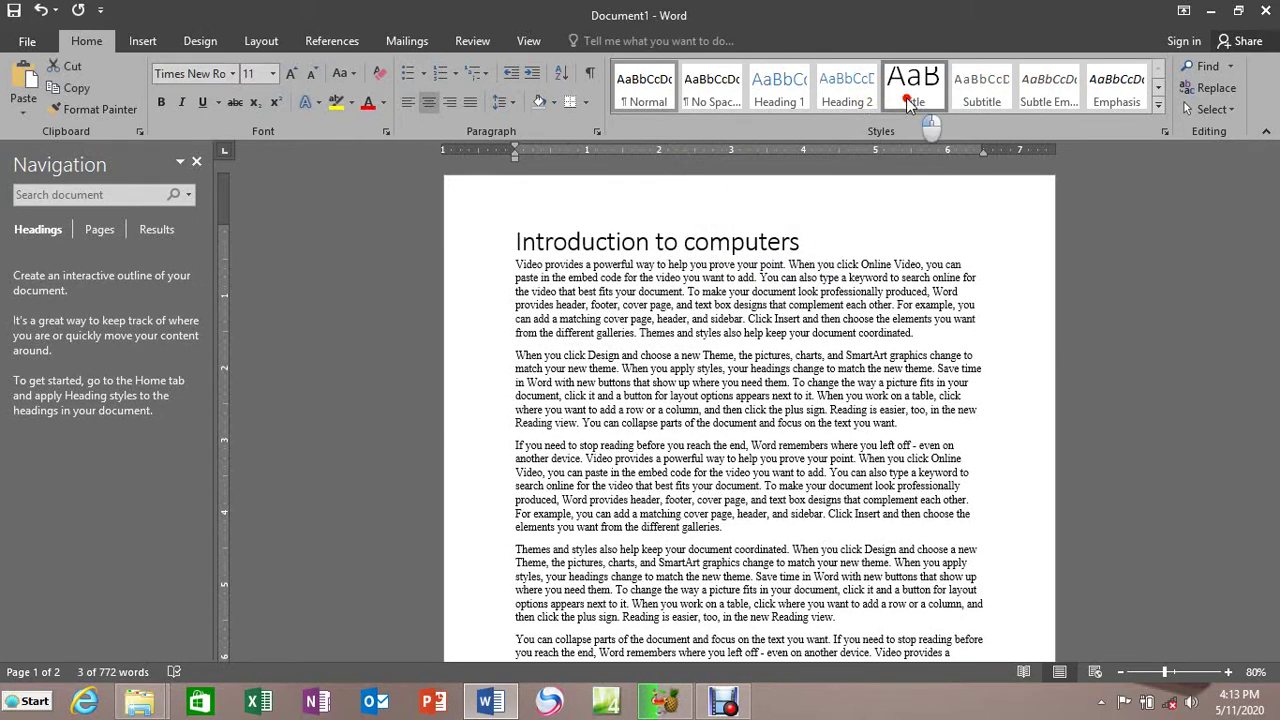
pyautogui.click(430, 102)
pyautogui.click(770, 304)
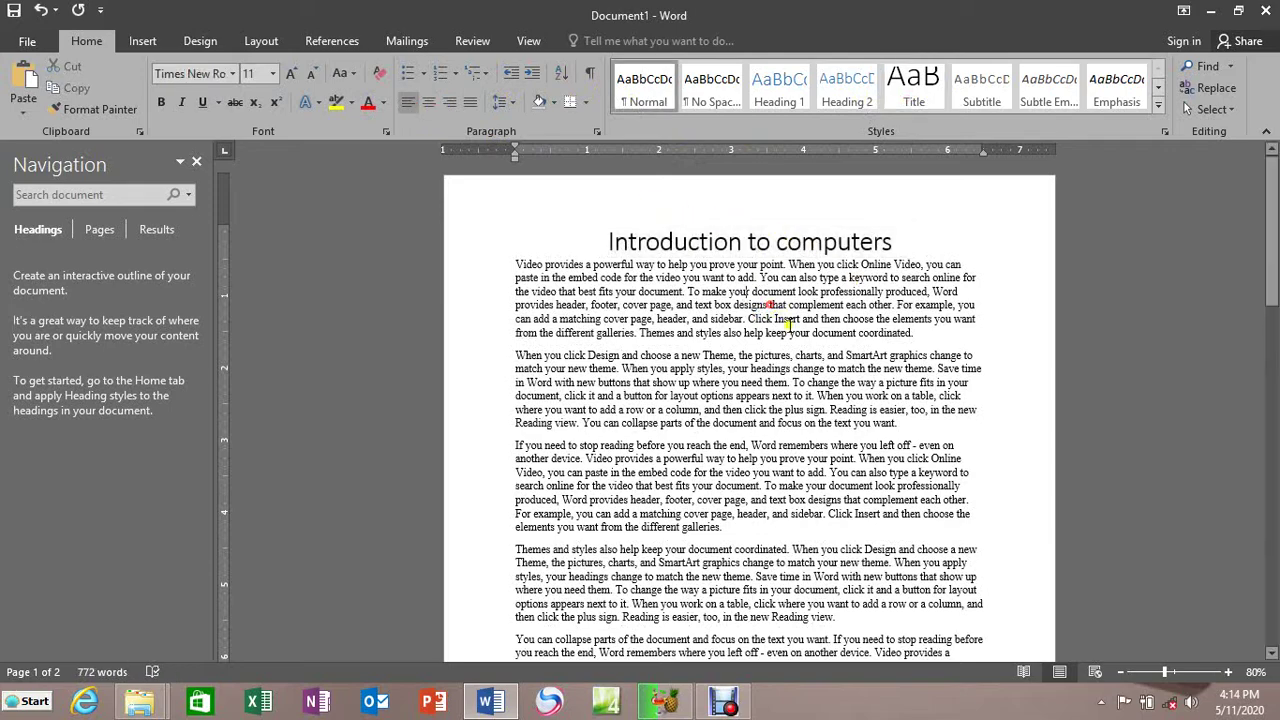
# Remove the overflowing text and the leftover second page so the document fits on one page.
pyautogui.scroll(-9, 890, 500)
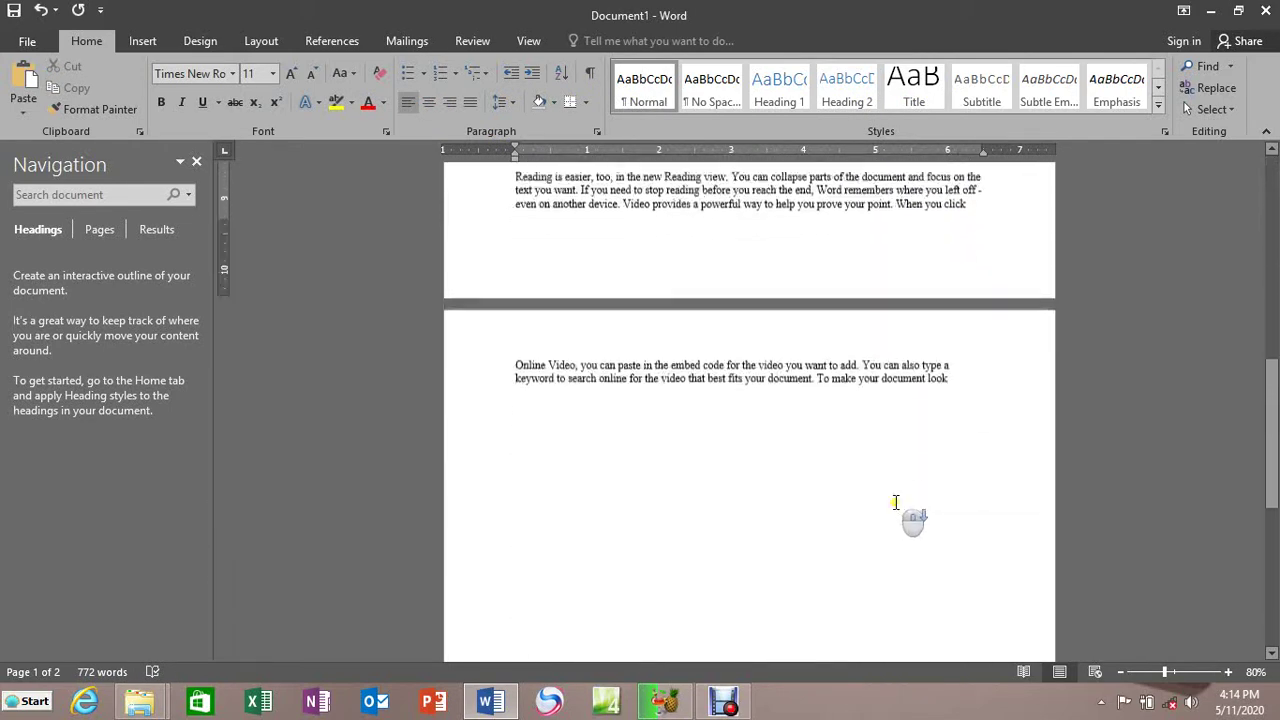
pyautogui.moveTo(963, 592); pyautogui.dragTo(494, 550)
pyautogui.press('Delete')
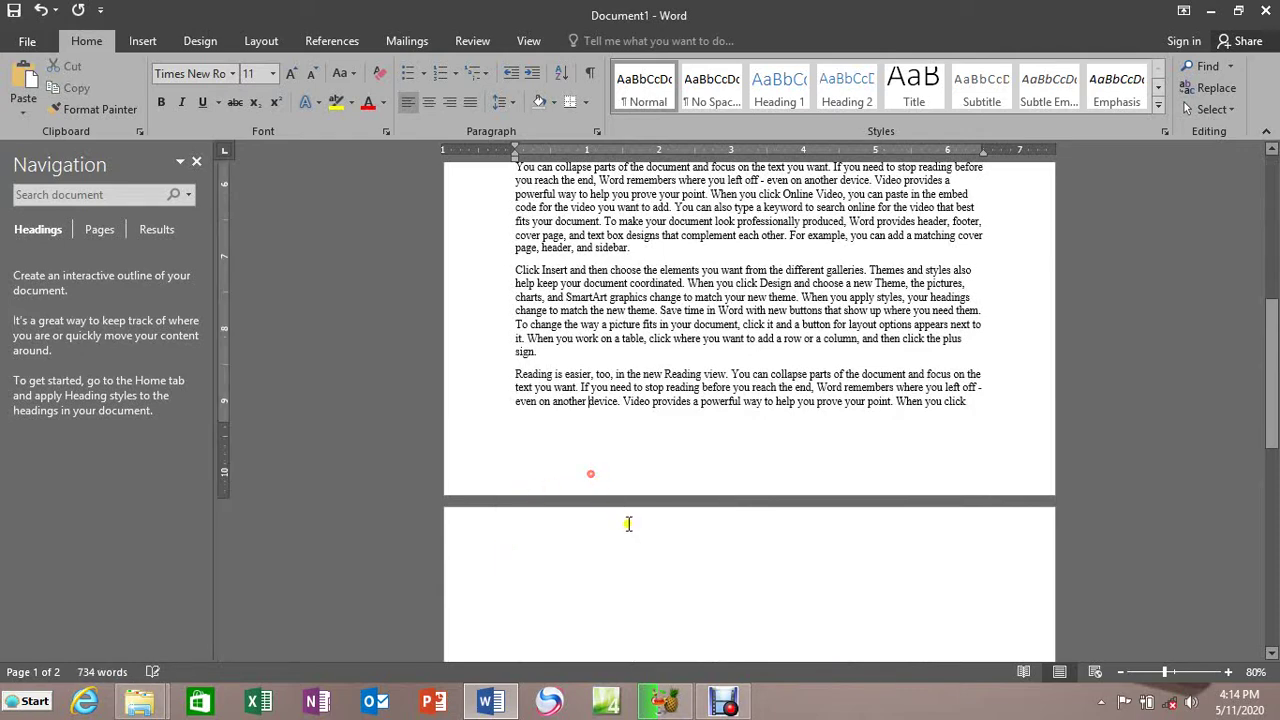
pyautogui.click(981, 402)
pyautogui.press('Delete')
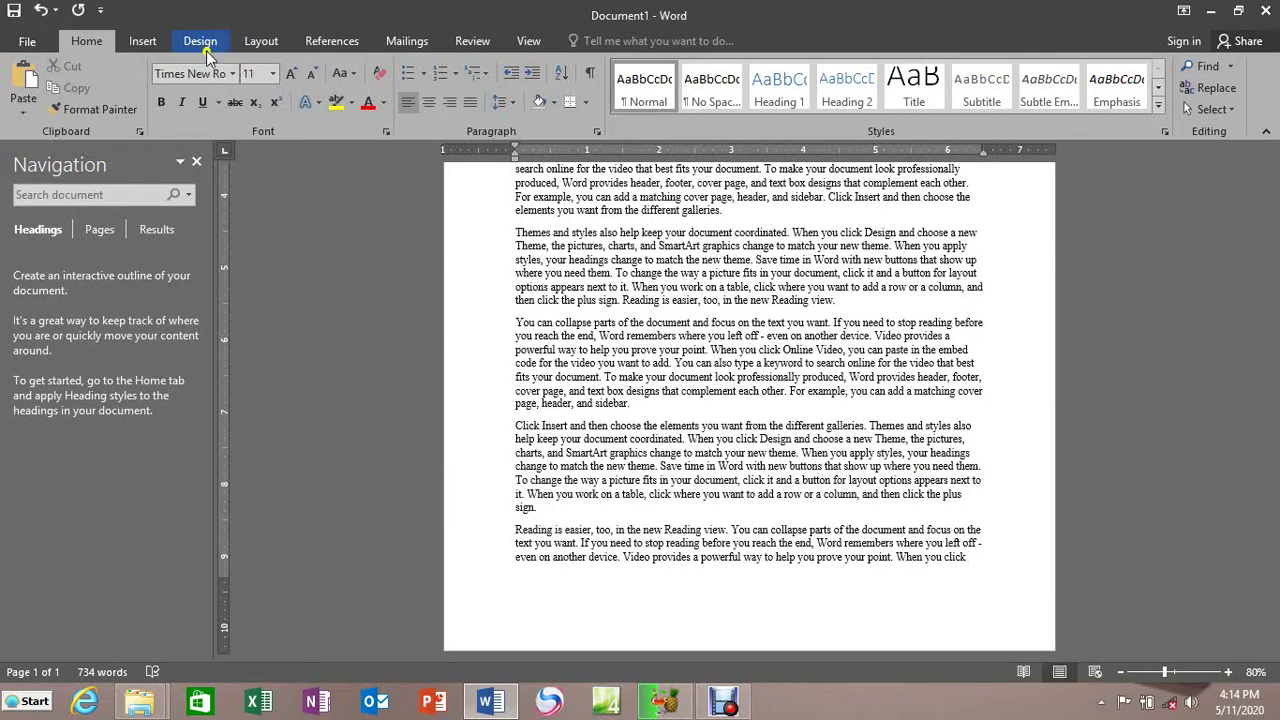
# Review the available document themes without applying one.
pyautogui.scroll(5, 845, 415)
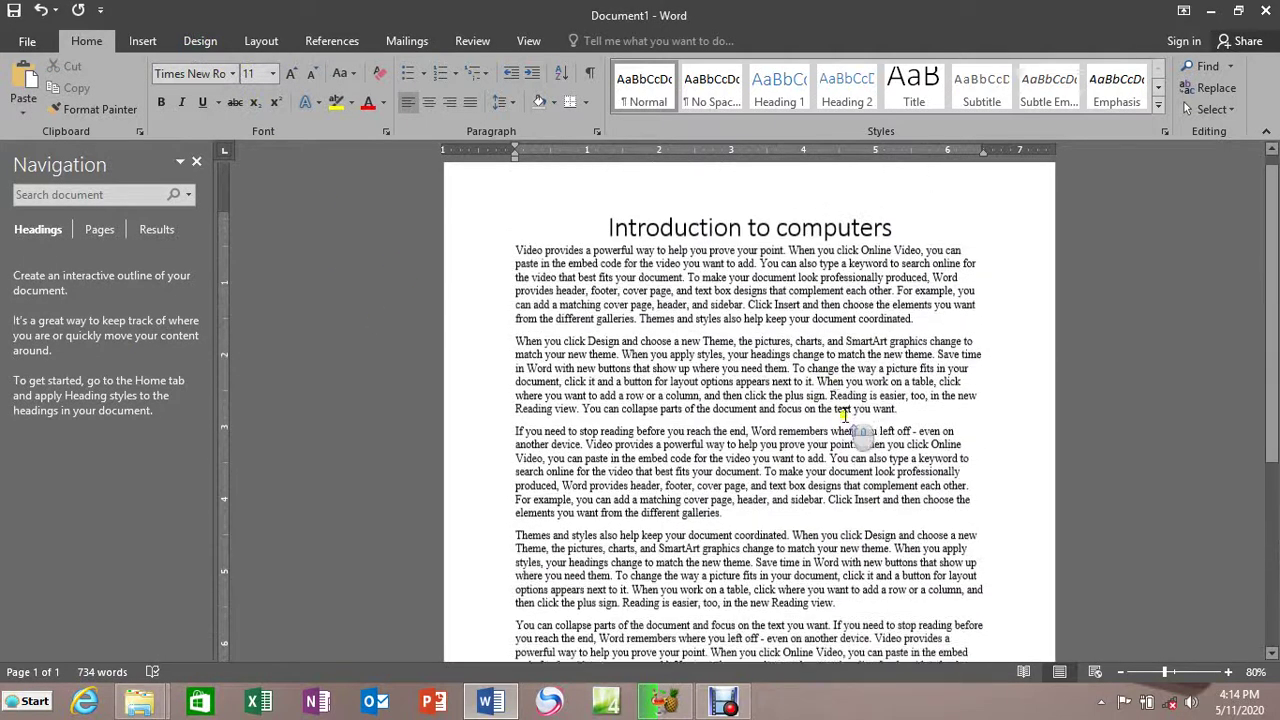
pyautogui.click(200, 41)
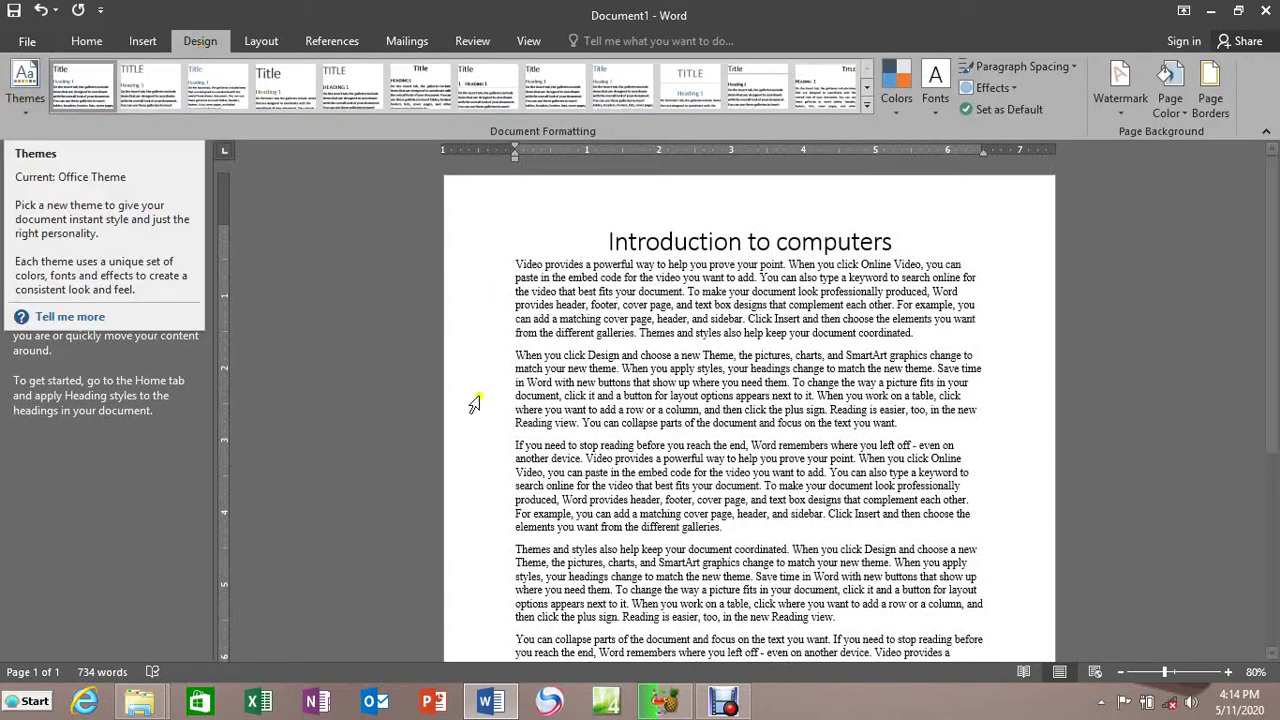
pyautogui.click(26, 113)
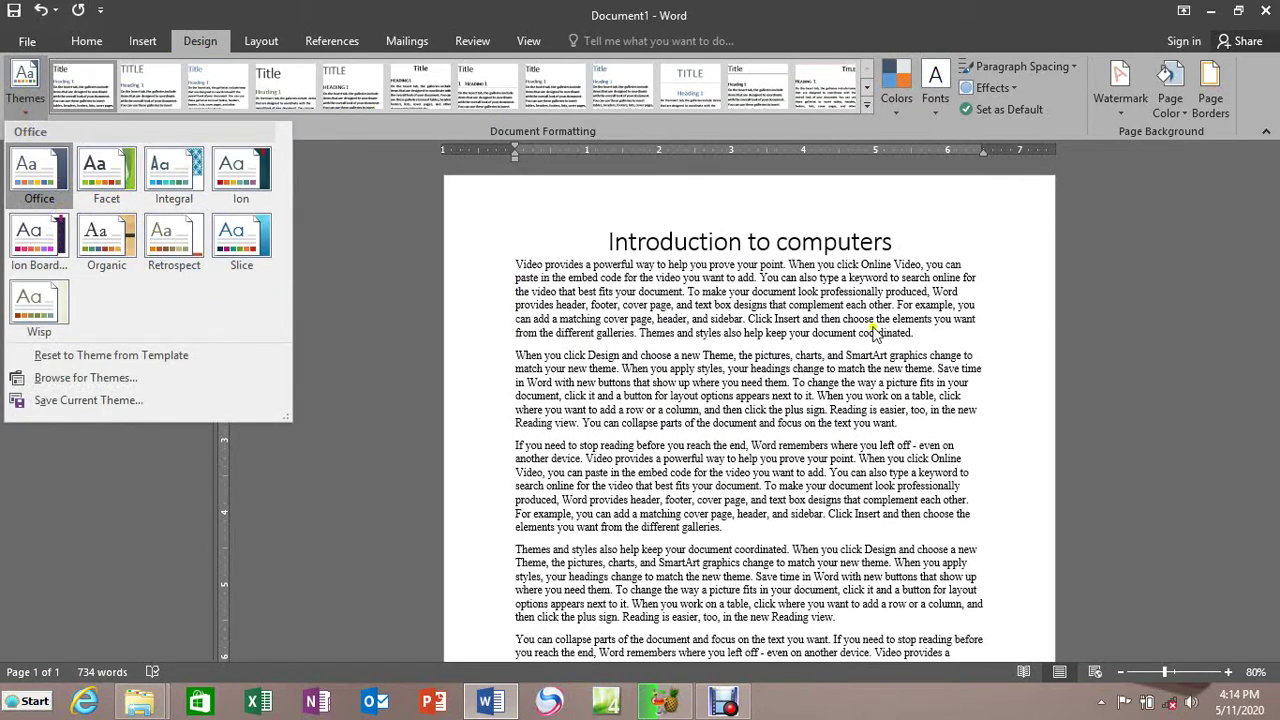
pyautogui.click(788, 265)
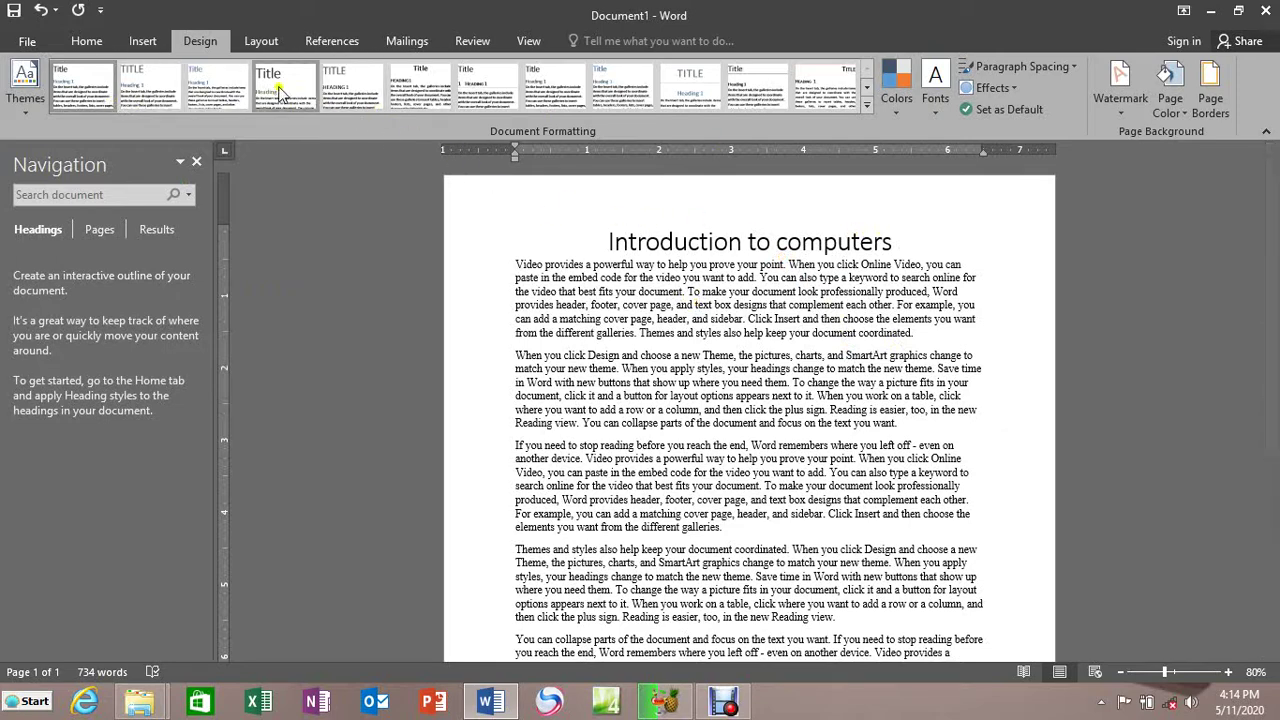
# Apply the built-in style set that shows a centred, capitalised orange title between horizontal lines.
pyautogui.click(867, 104)
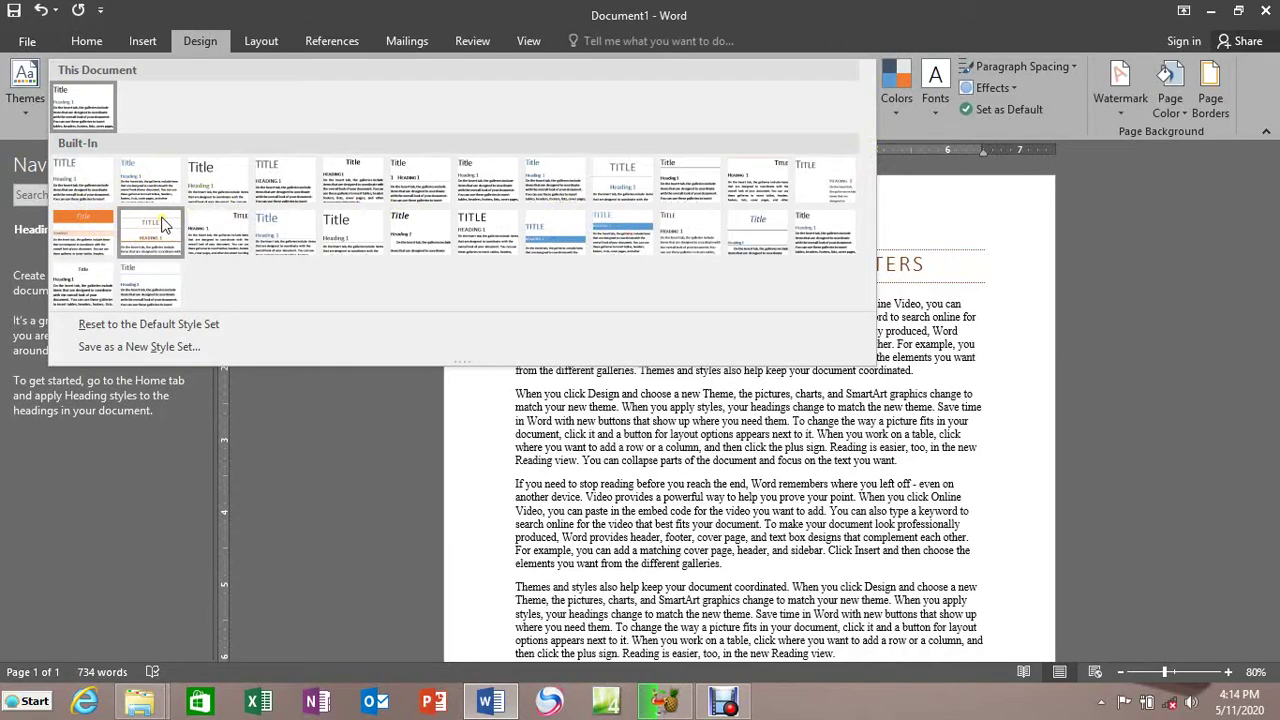
pyautogui.click(163, 224)
pyautogui.scroll(-10, 870, 342)
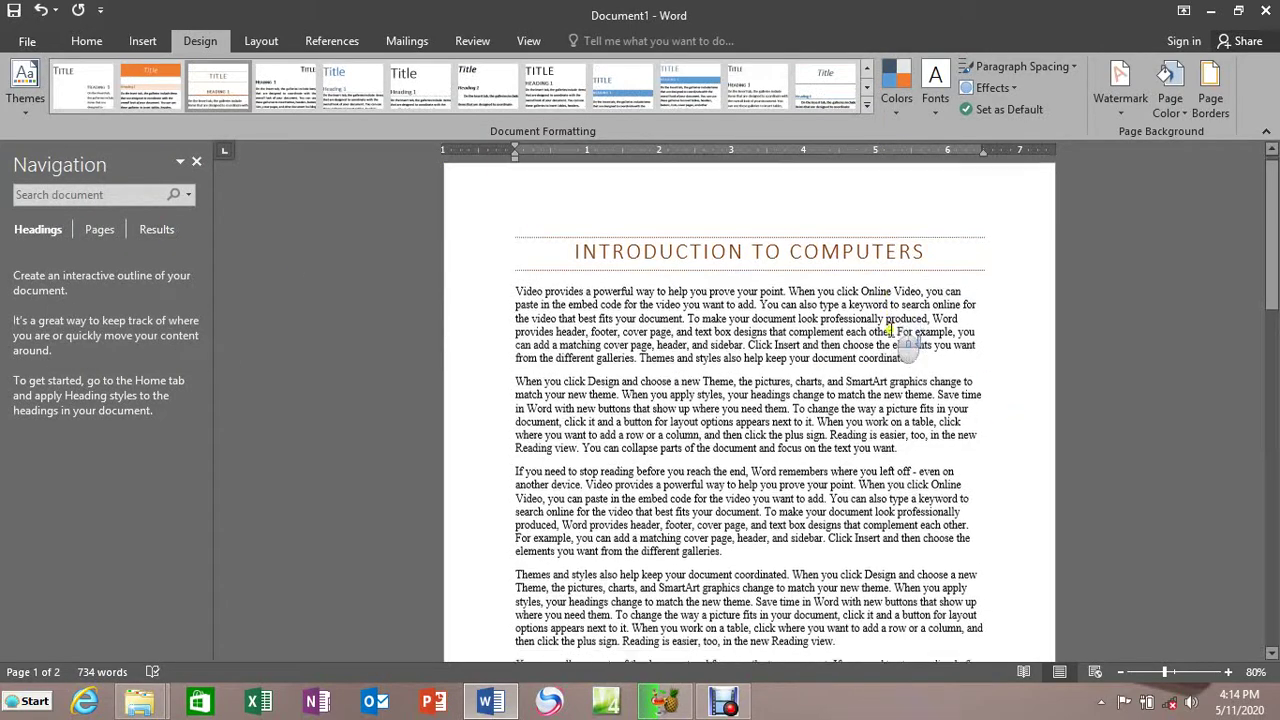
pyautogui.scroll(10, 893, 347)
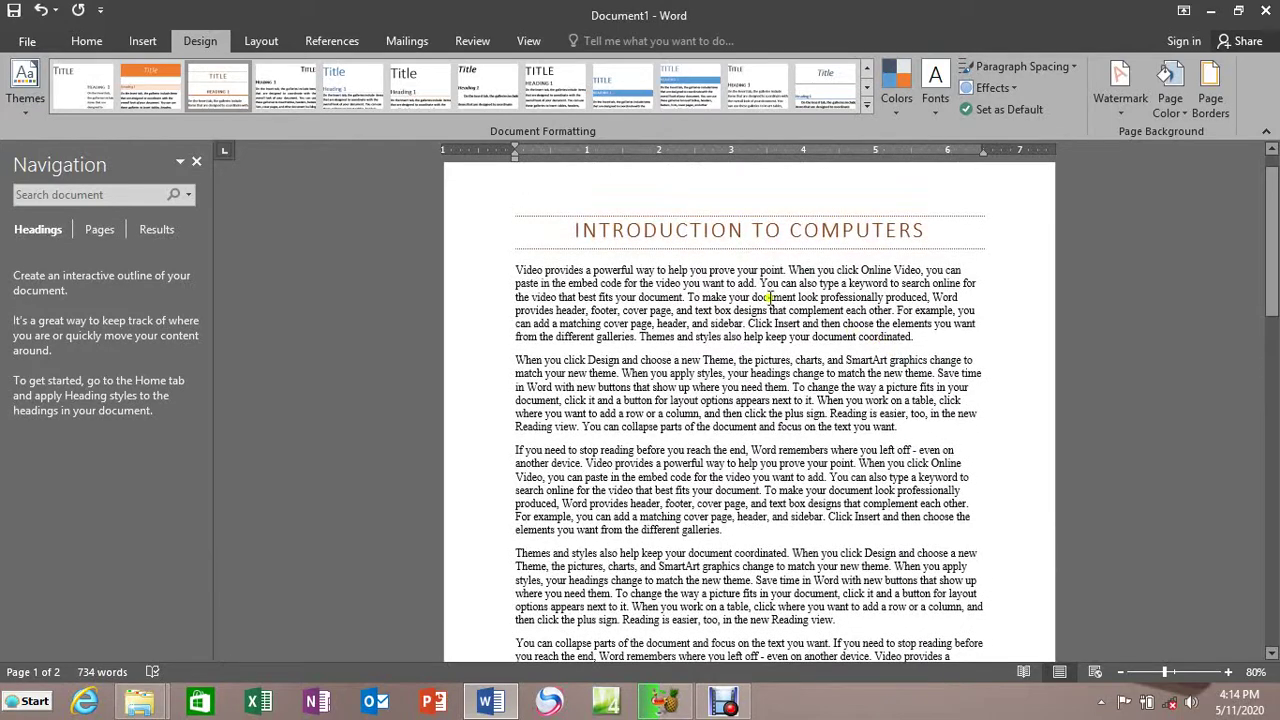
pyautogui.scroll(1, 514, 234)
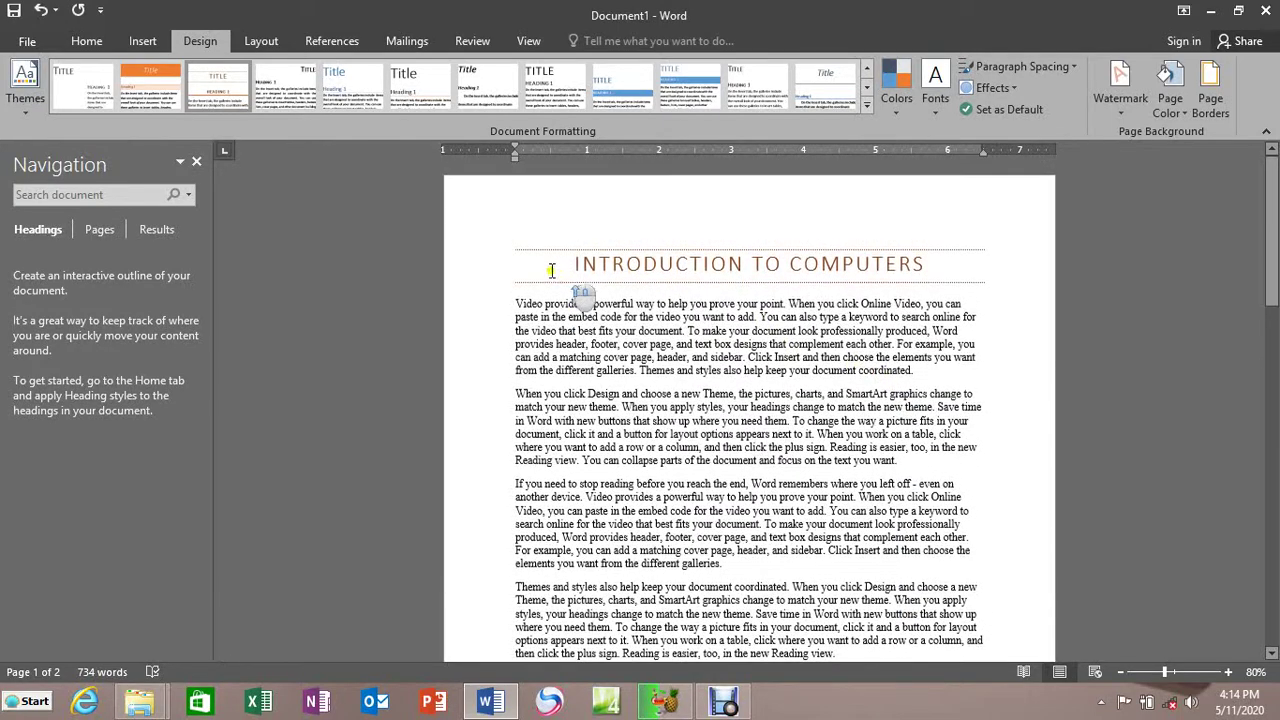
# Apply the Facet theme to the document and change its theme colours to Red Violet.
pyautogui.click(29, 118)
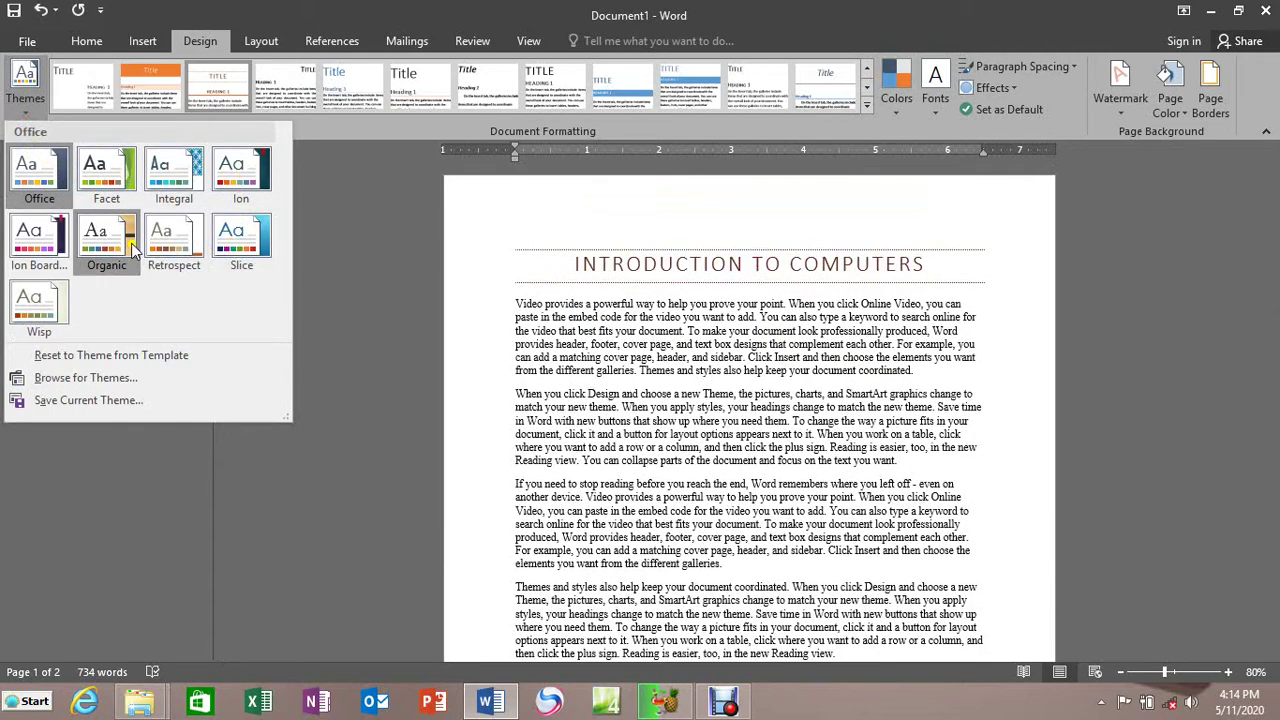
pyautogui.click(140, 178)
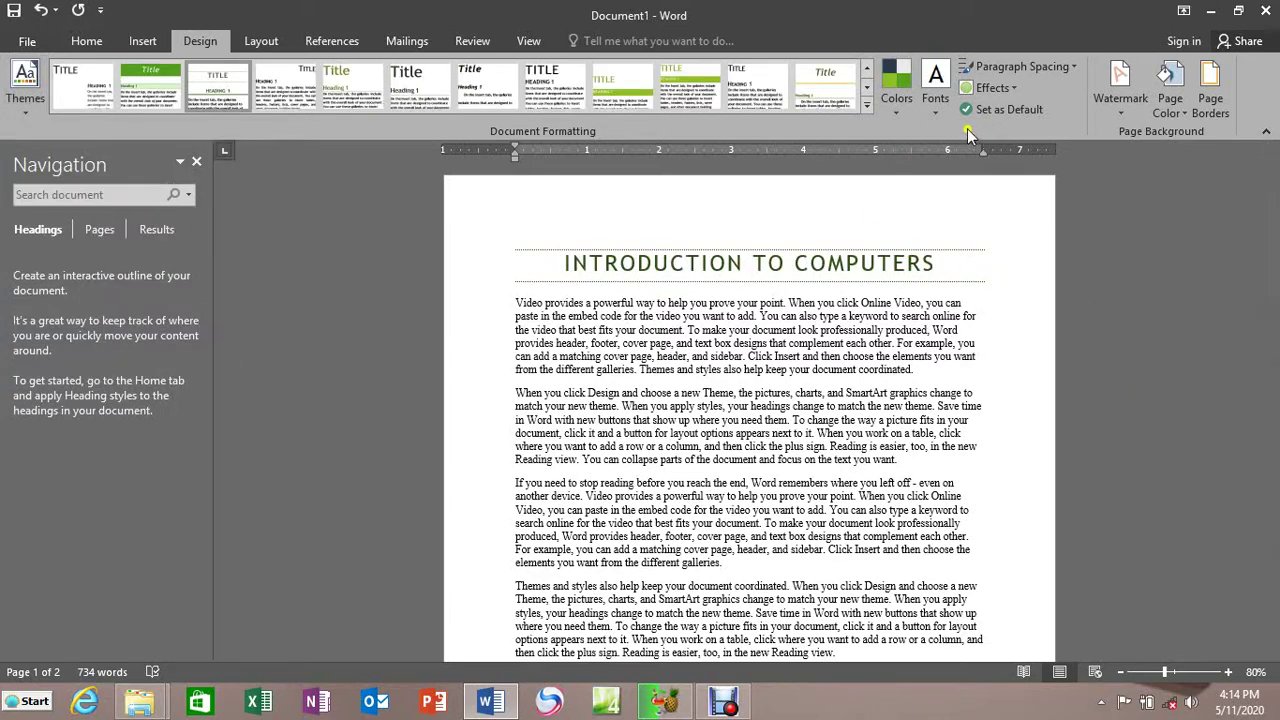
pyautogui.click(897, 114)
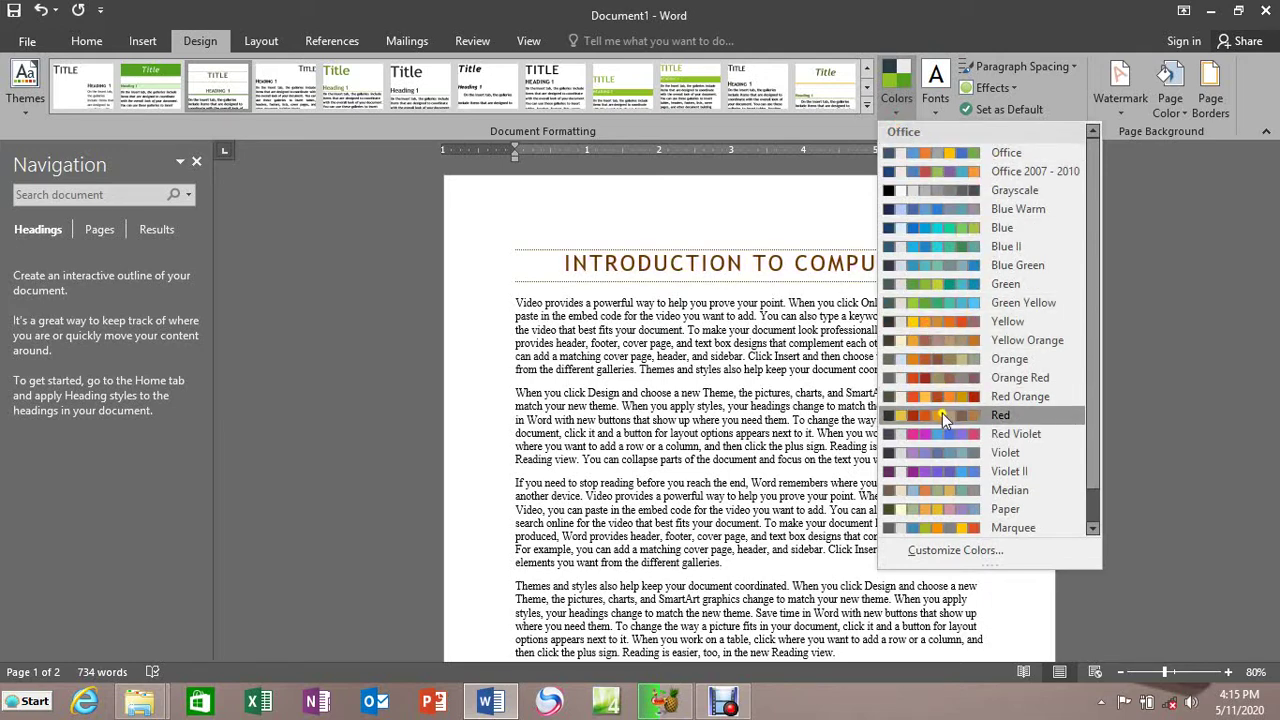
pyautogui.click(970, 430)
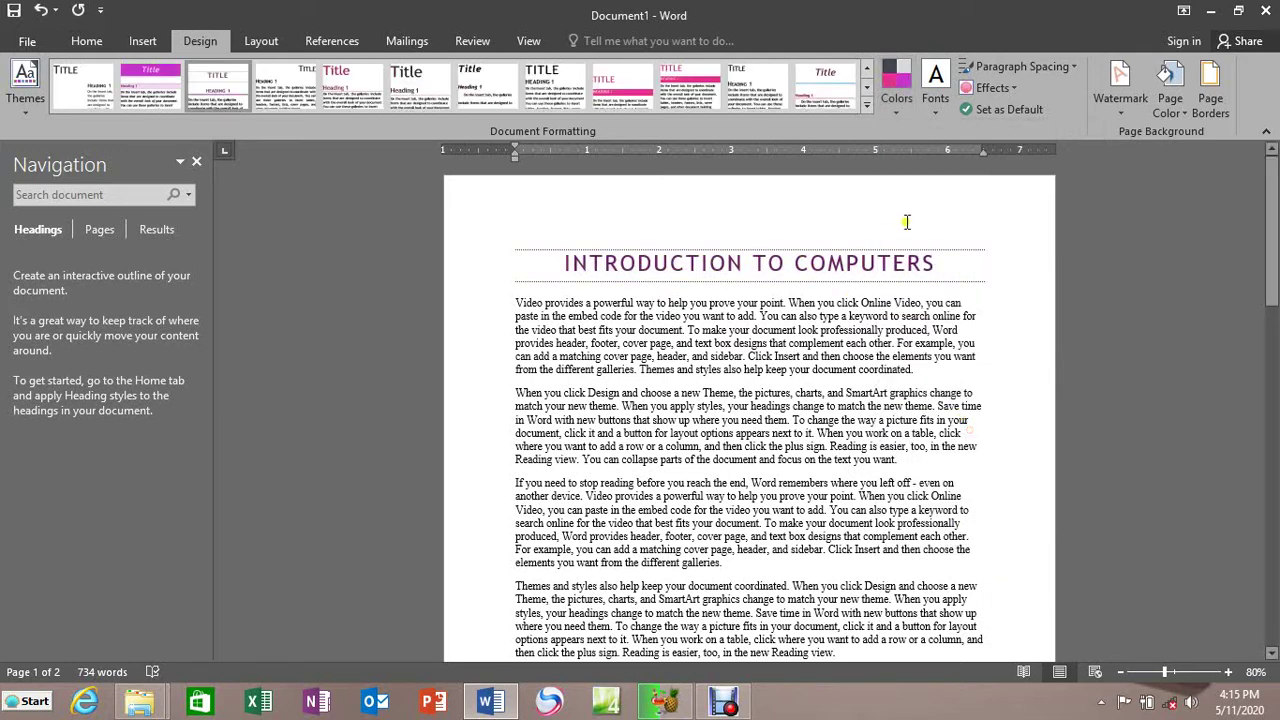
pyautogui.scroll(-10, 1040, 350)
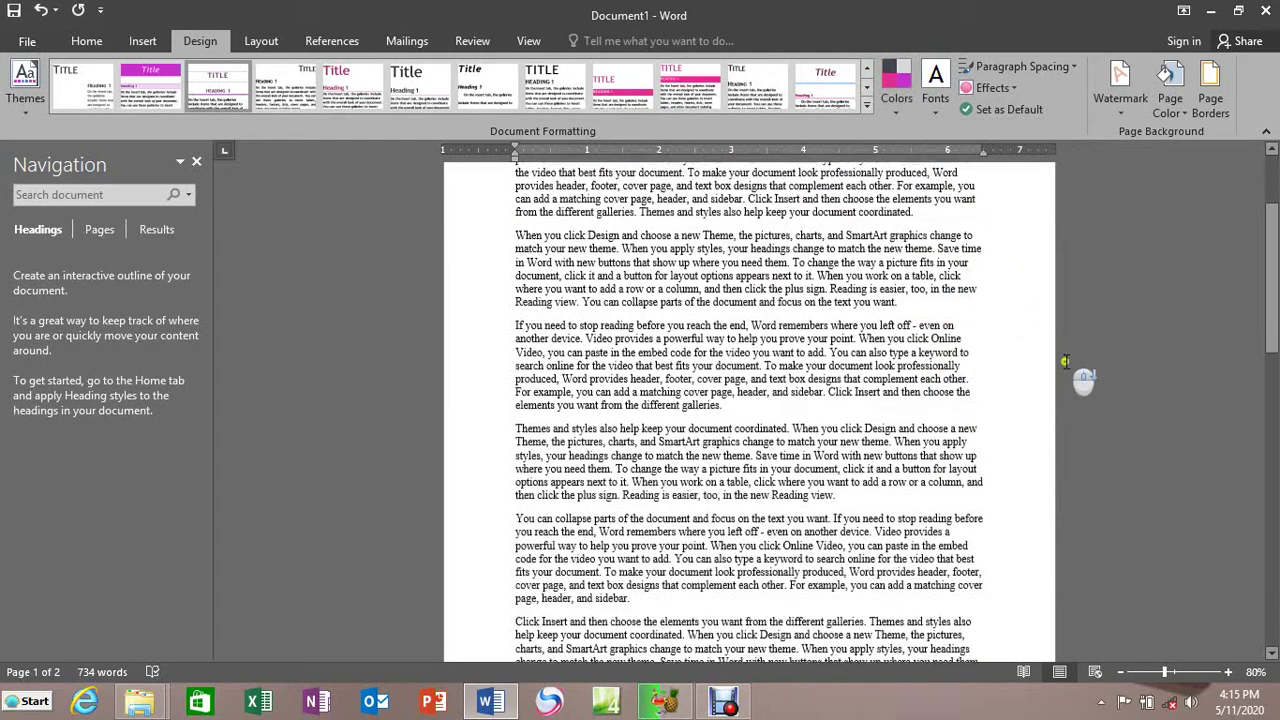
pyautogui.scroll(8, 1066, 368)
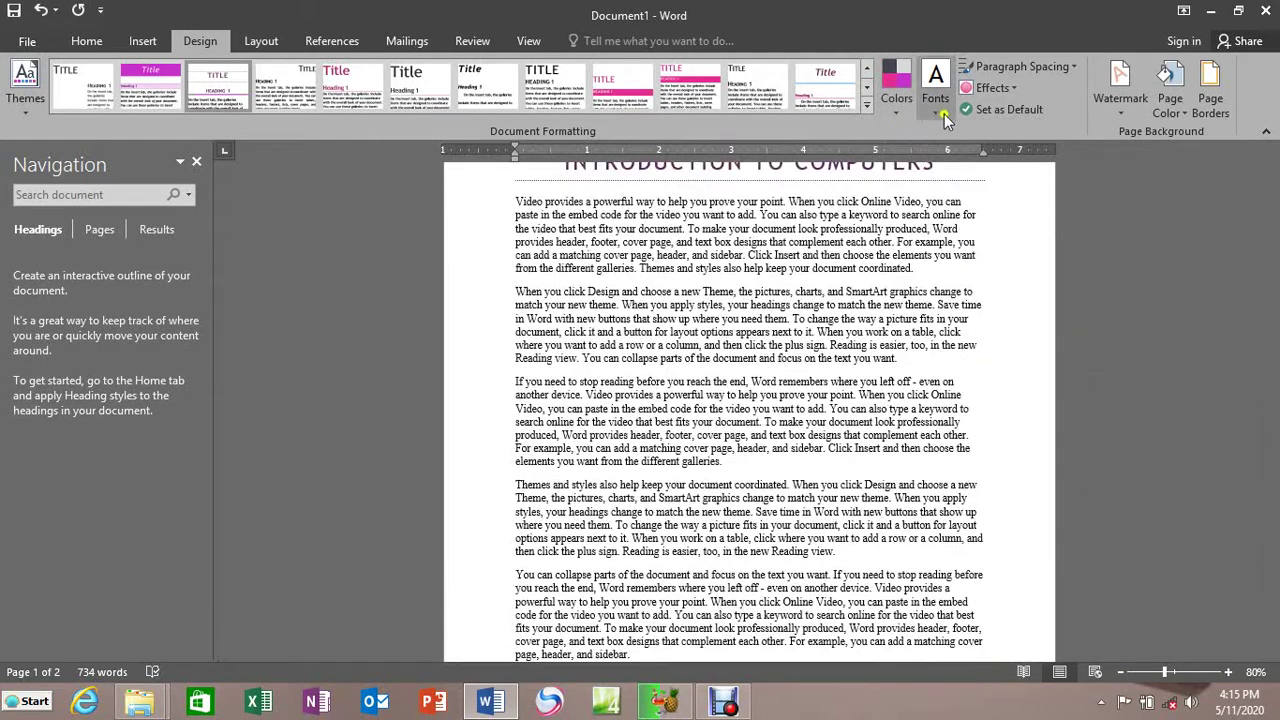
# Select the whole document and change its theme fonts to Franklin Gothic.
pyautogui.click(937, 95)
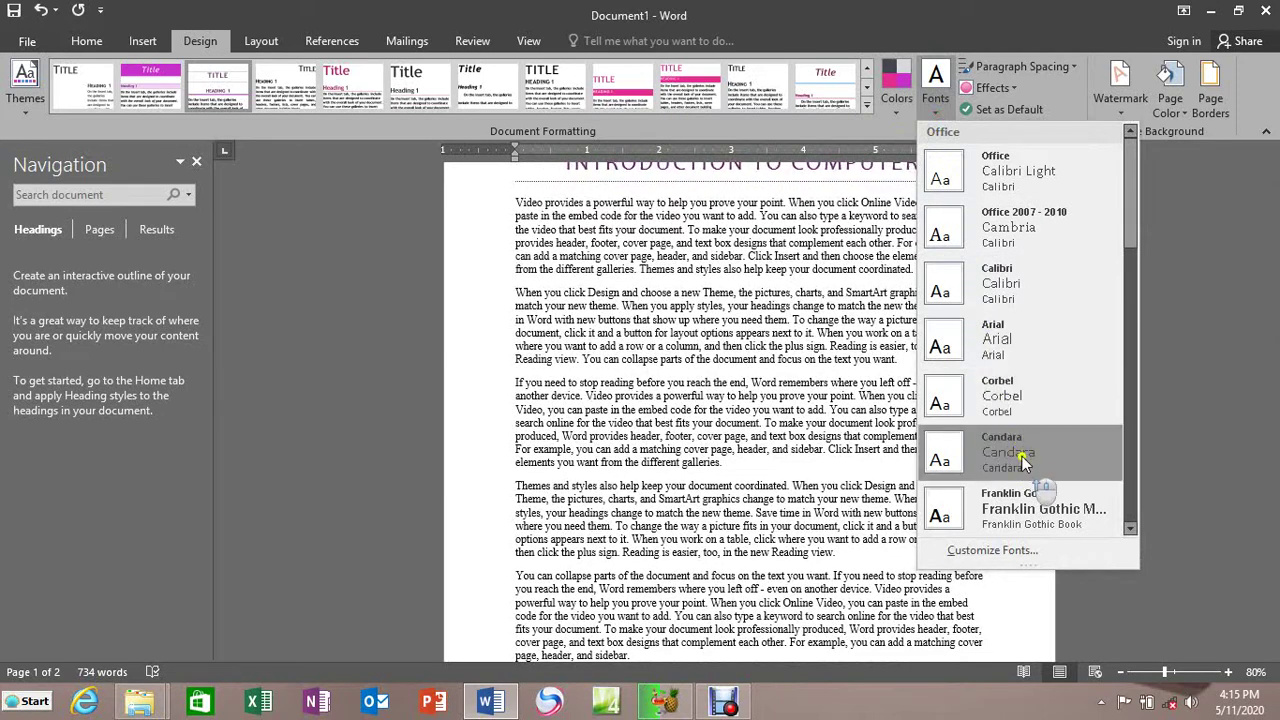
pyautogui.click(706, 323)
pyautogui.scroll(2, 745, 352)
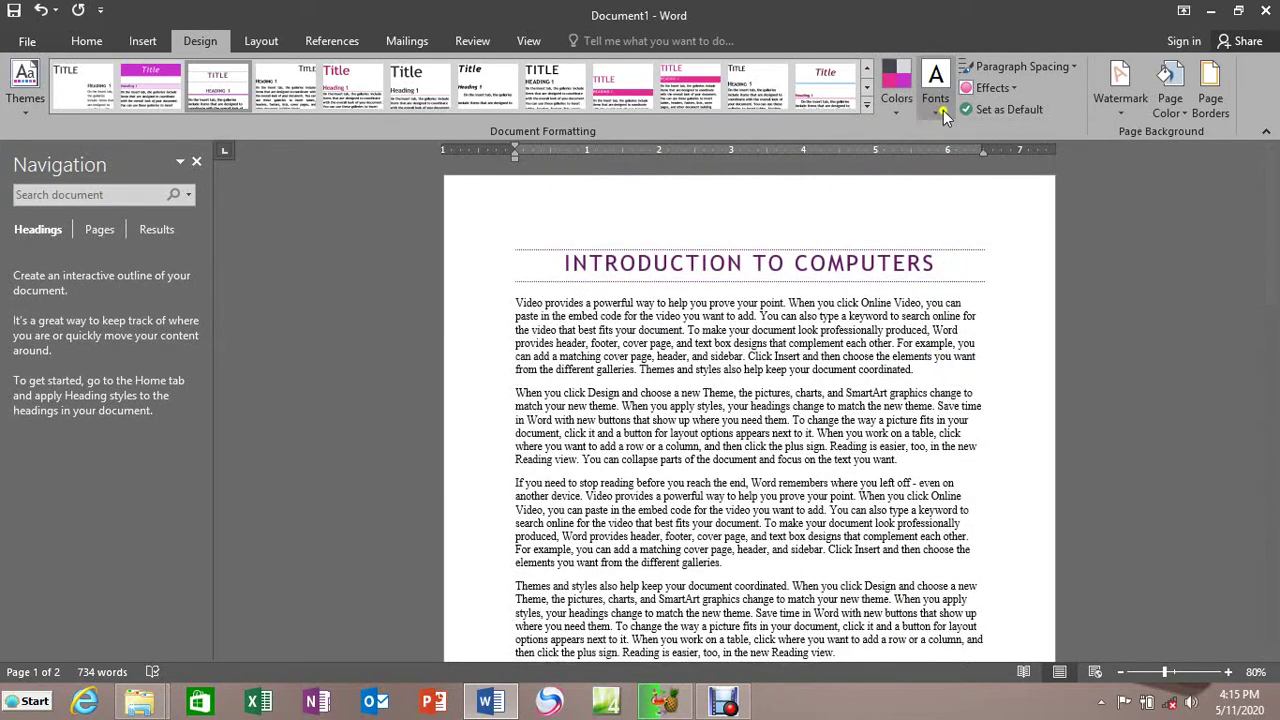
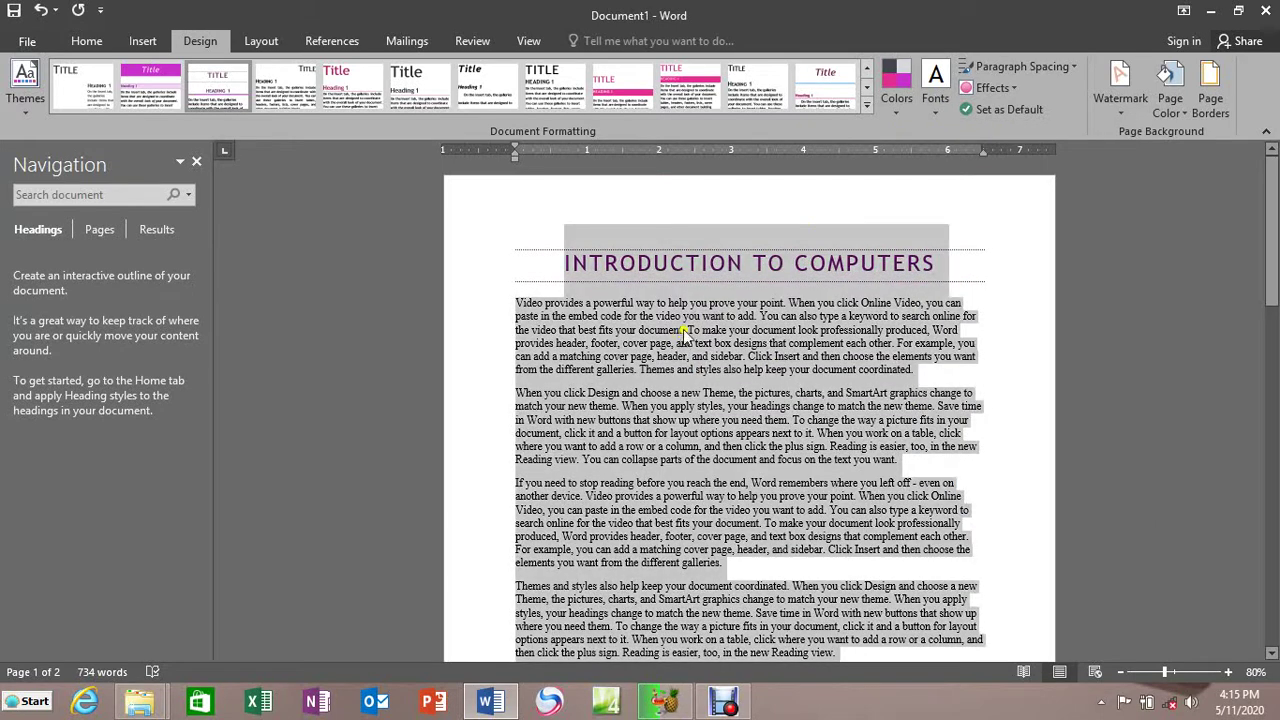
pyautogui.click(943, 113)
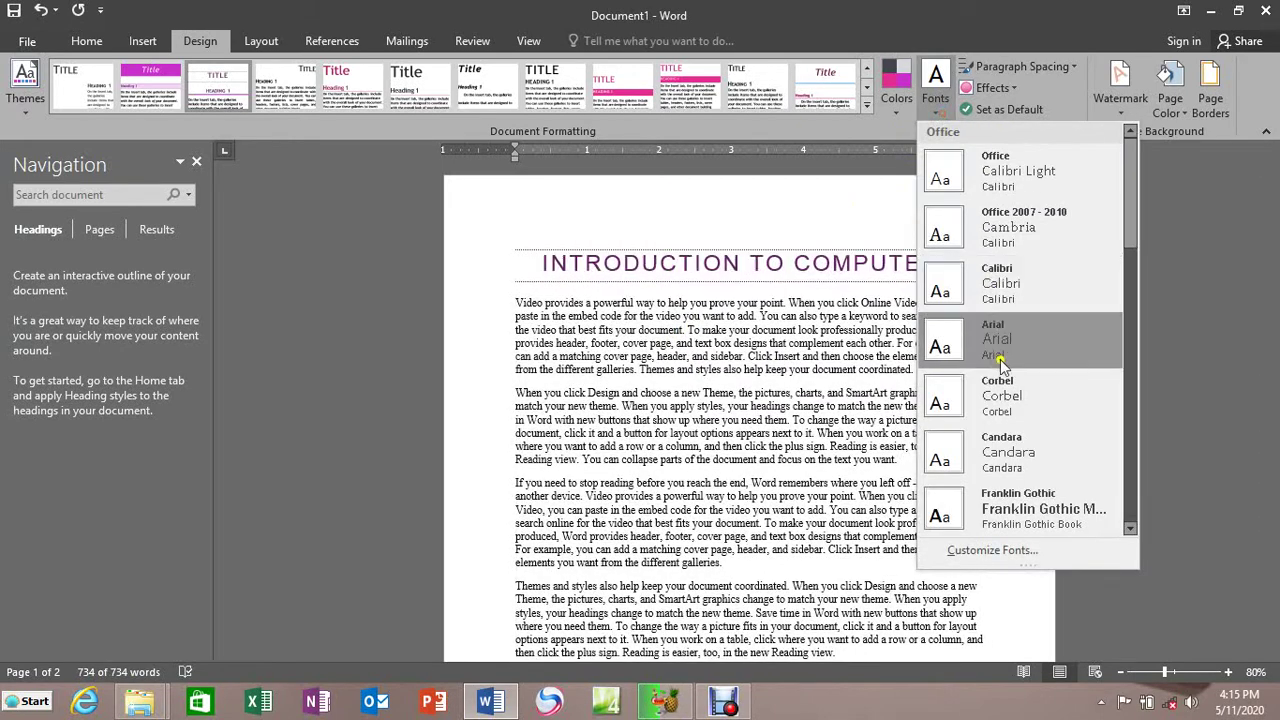
pyautogui.click(1033, 510)
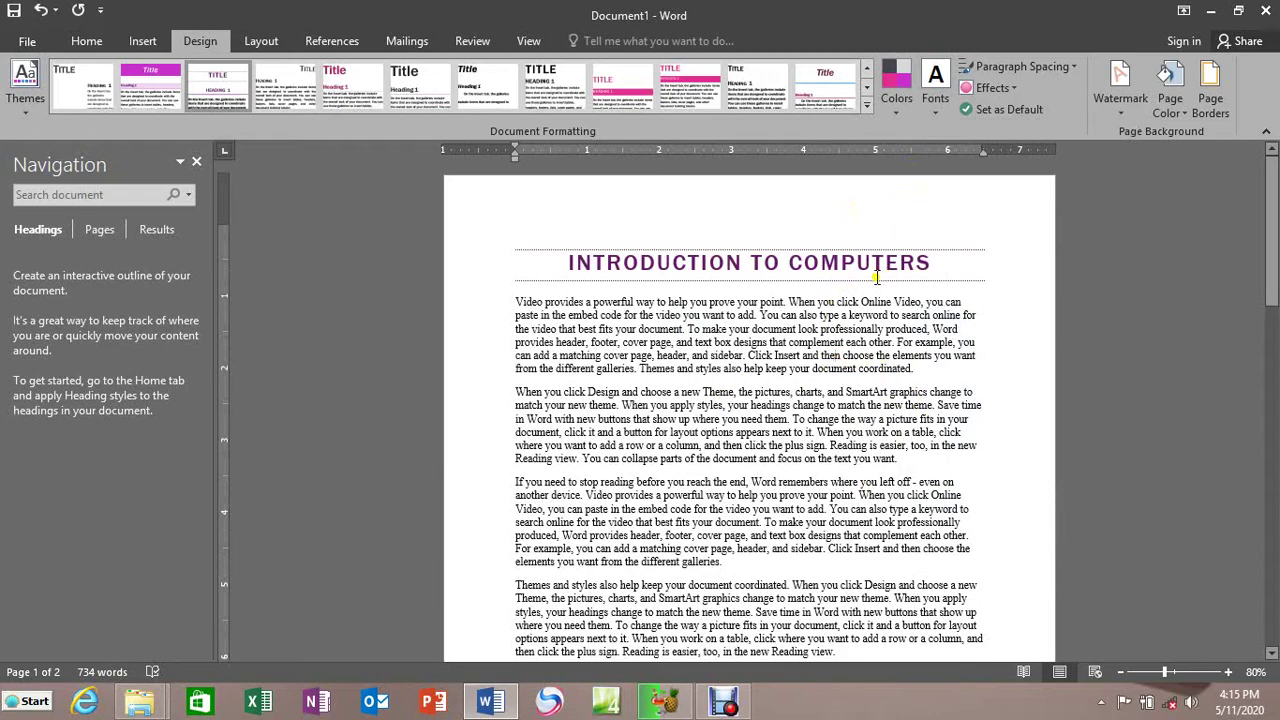
# Define custom paragraph spacing for this document with 6 pt before, 6 pt after and Multiple line spacing at 3.
pyautogui.click(1071, 68)
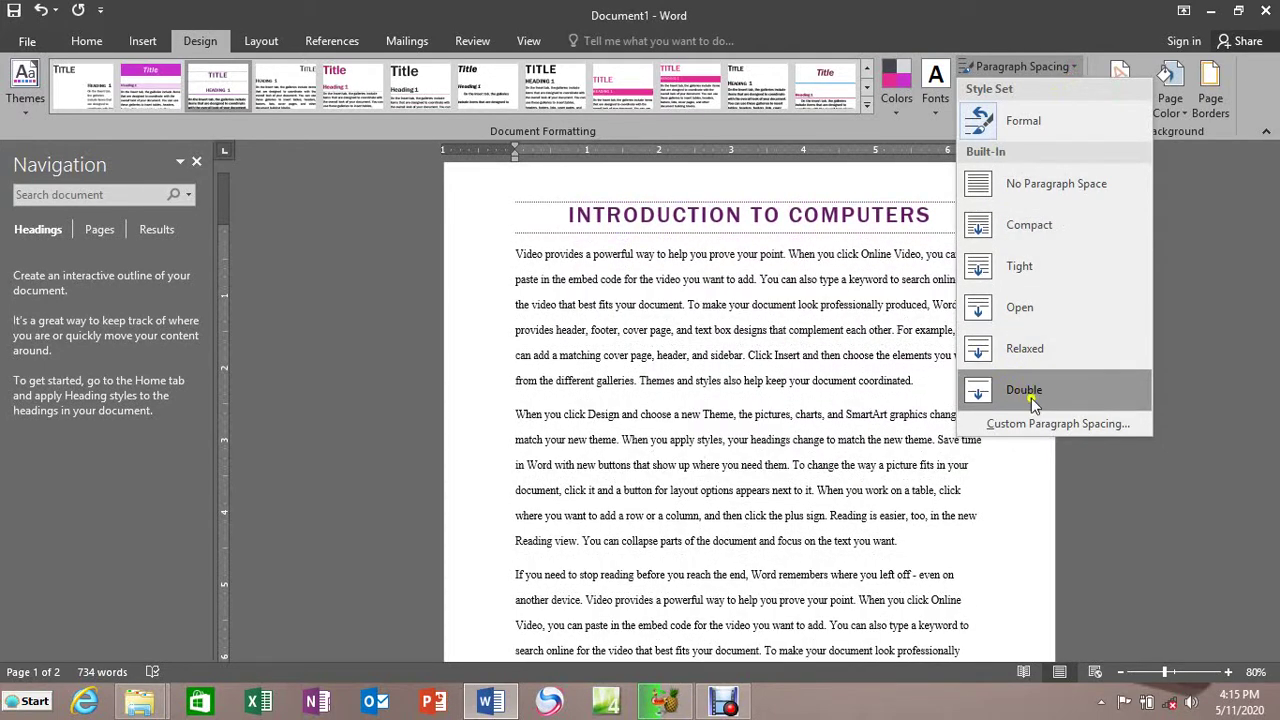
pyautogui.click(1054, 428)
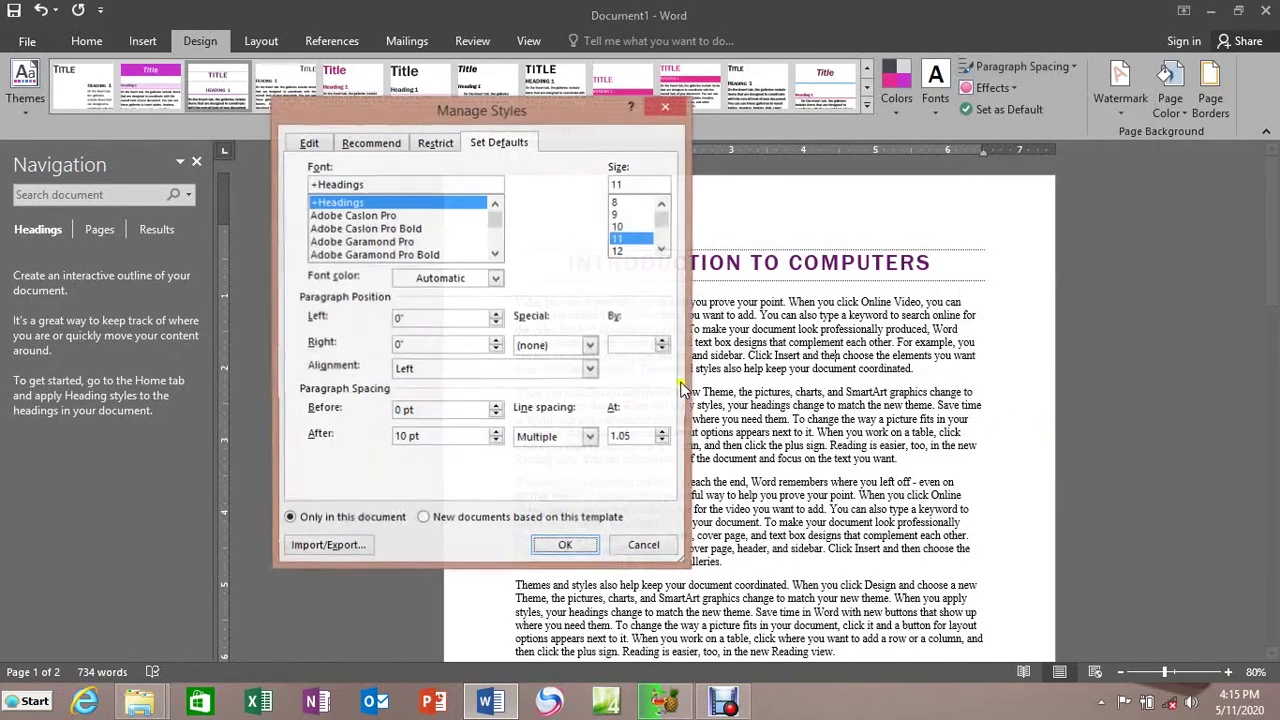
pyautogui.click(496, 441)
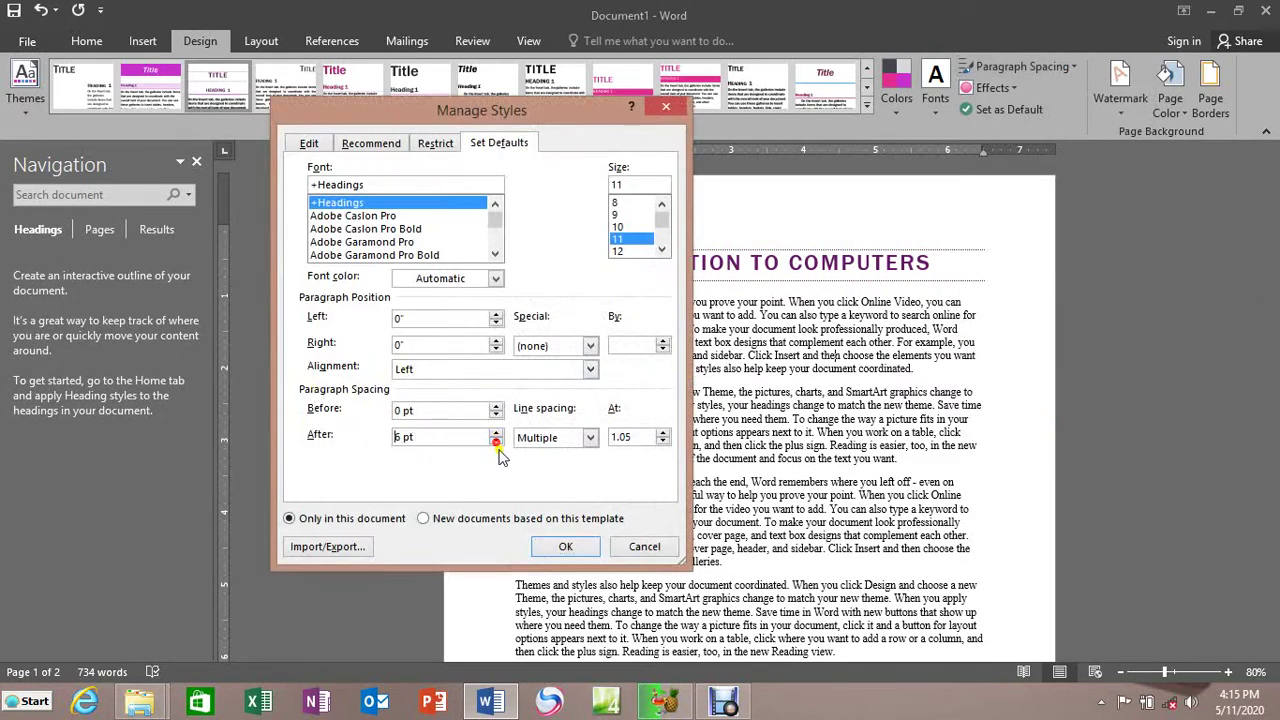
pyautogui.click(495, 405)
pyautogui.click(591, 440)
pyautogui.click(562, 515)
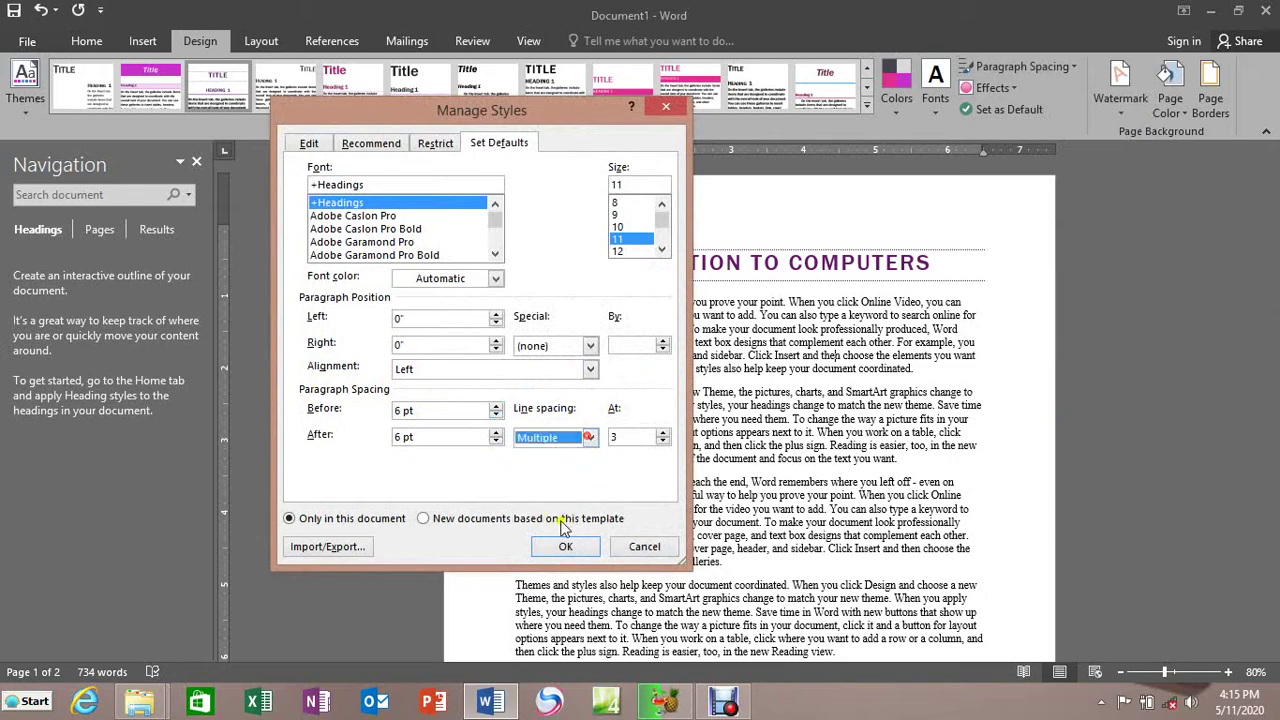
pyautogui.click(565, 547)
pyautogui.scroll(-5, 928, 450)
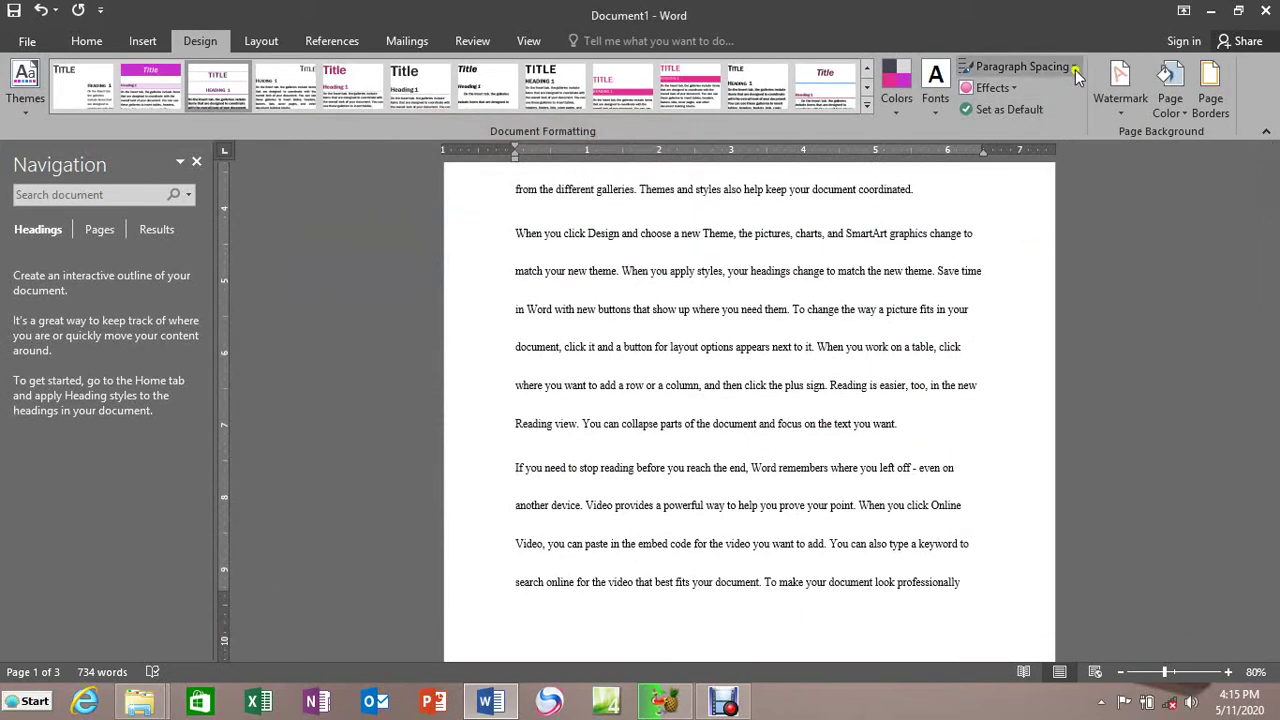
# Apply the built-in Tight paragraph spacing to the document.
pyautogui.click(1030, 66)
pyautogui.click(1019, 266)
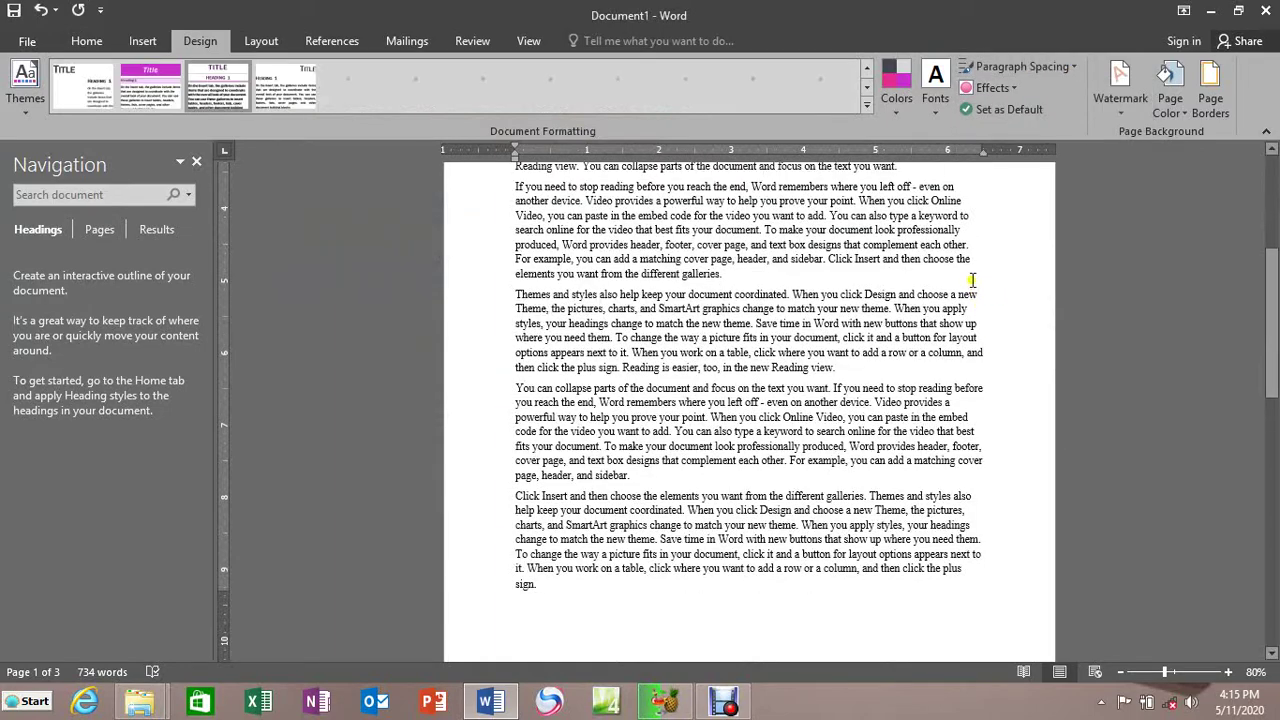
pyautogui.scroll(3, 972, 280)
pyautogui.scroll(3, 972, 280)
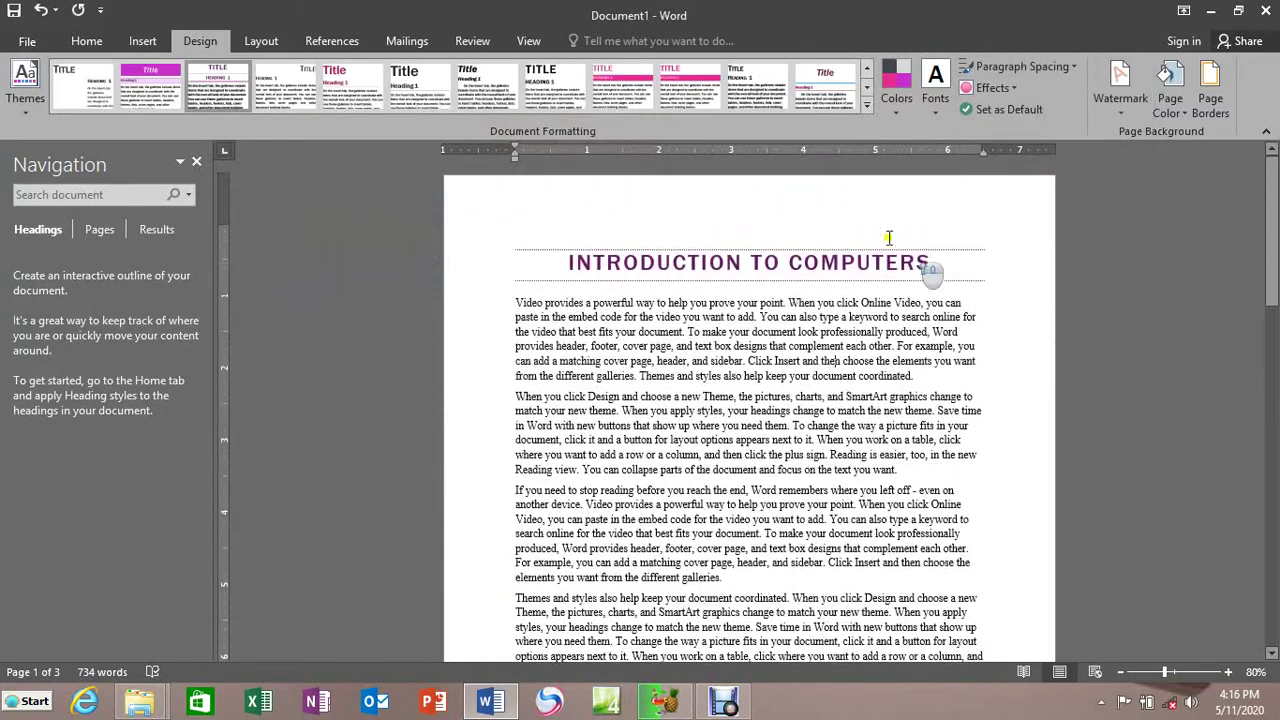
# Set the document's theme effects to Glow Edge and look through the pages.
pyautogui.click(1000, 88)
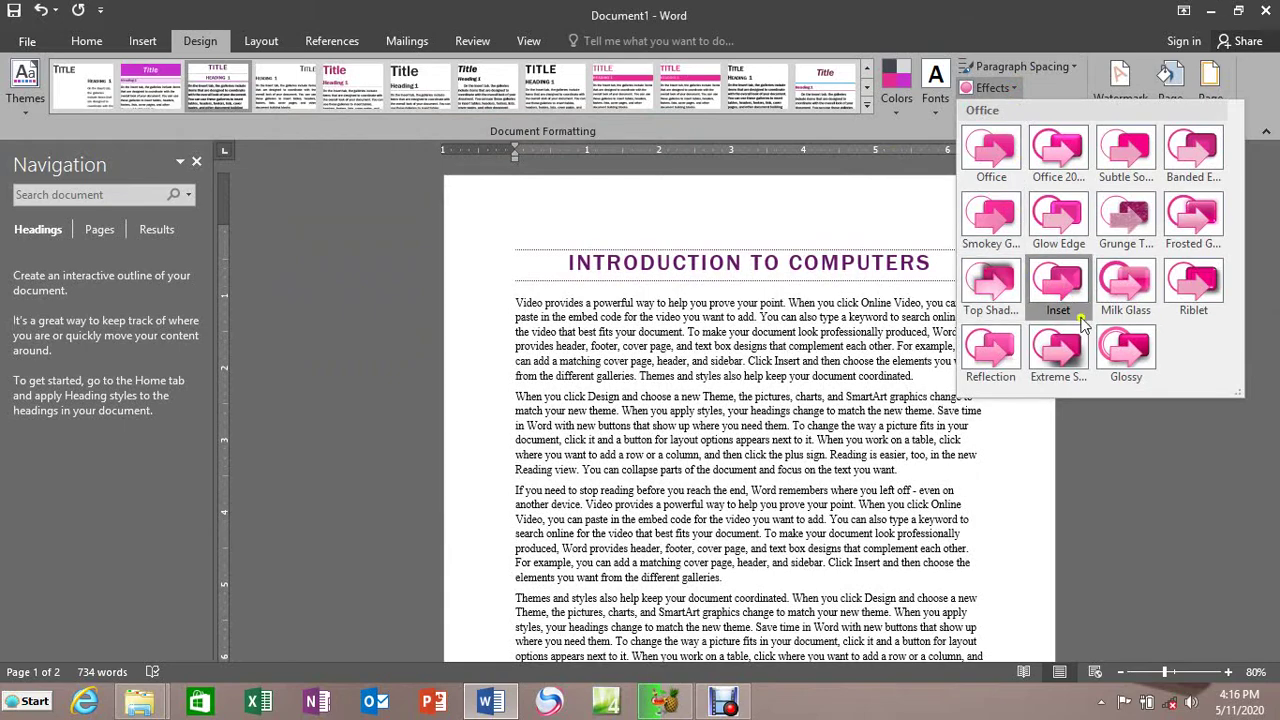
pyautogui.click(1058, 232)
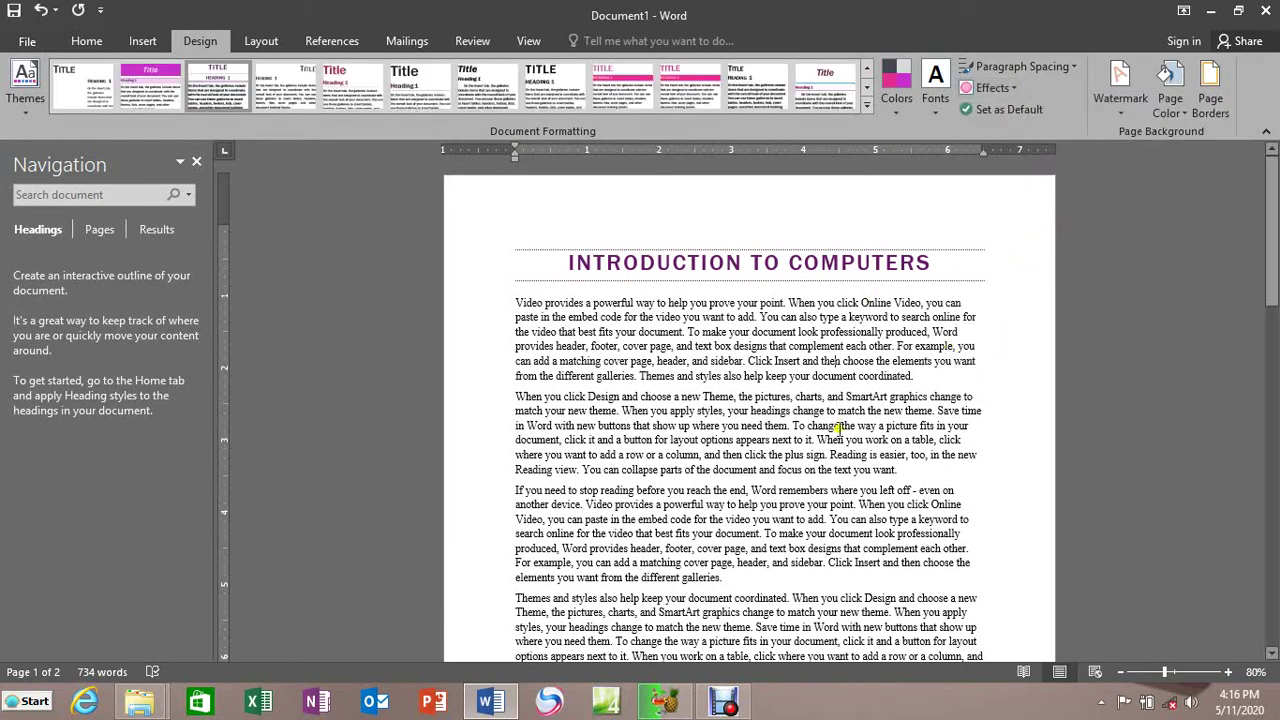
pyautogui.scroll(-10, 840, 425)
pyautogui.scroll(9, 840, 425)
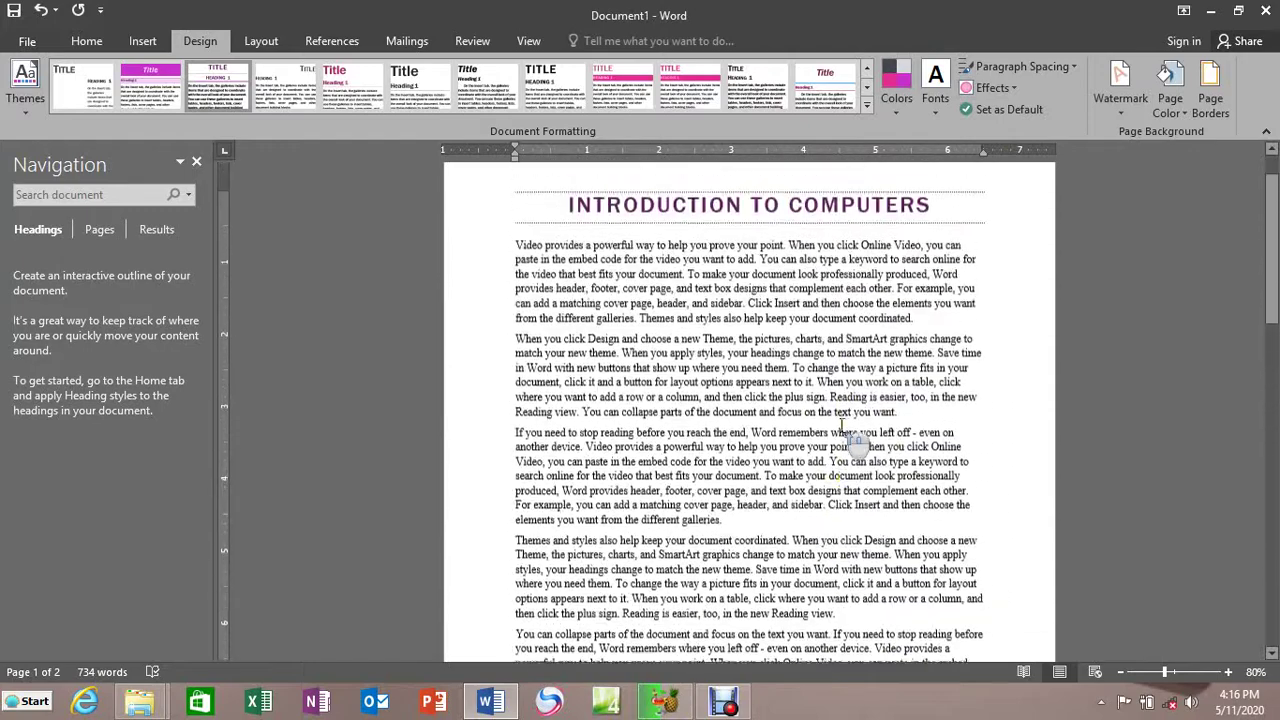
pyautogui.scroll(1, 843, 428)
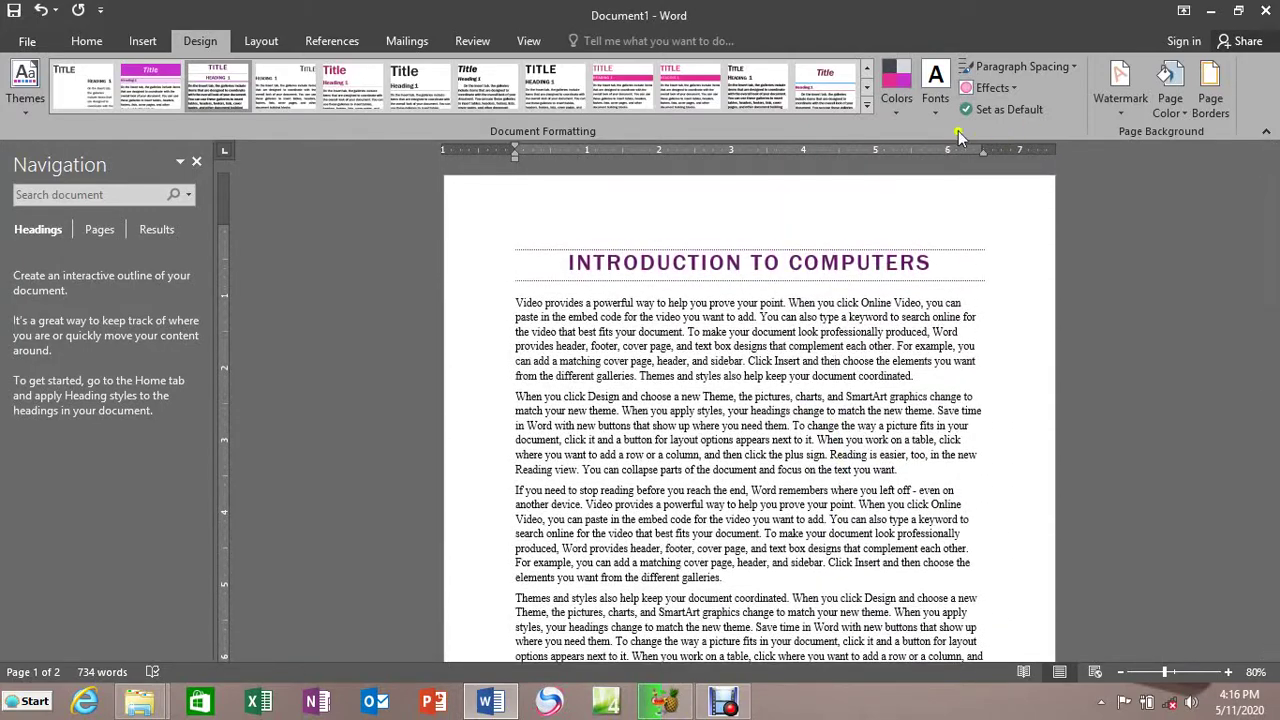
# Bring up the option to make the current style set and theme the default, and dismiss it without accepting.
pyautogui.click(1009, 109)
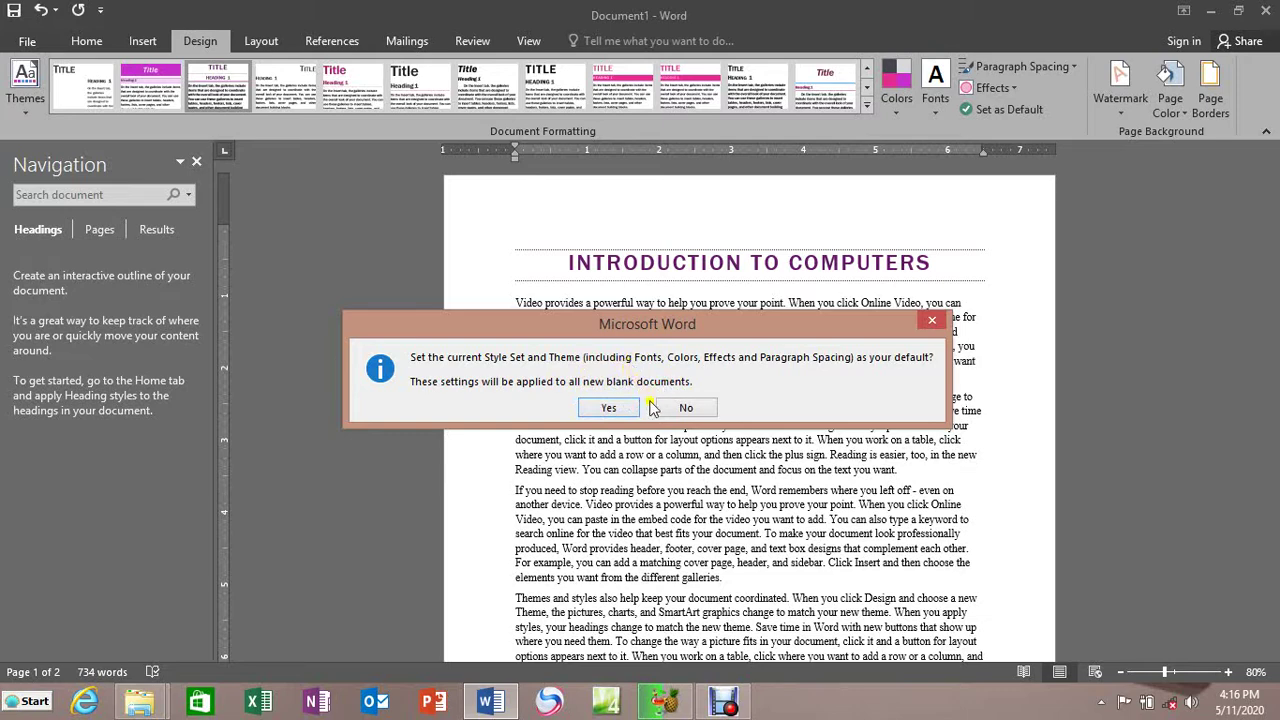
pyautogui.click(932, 325)
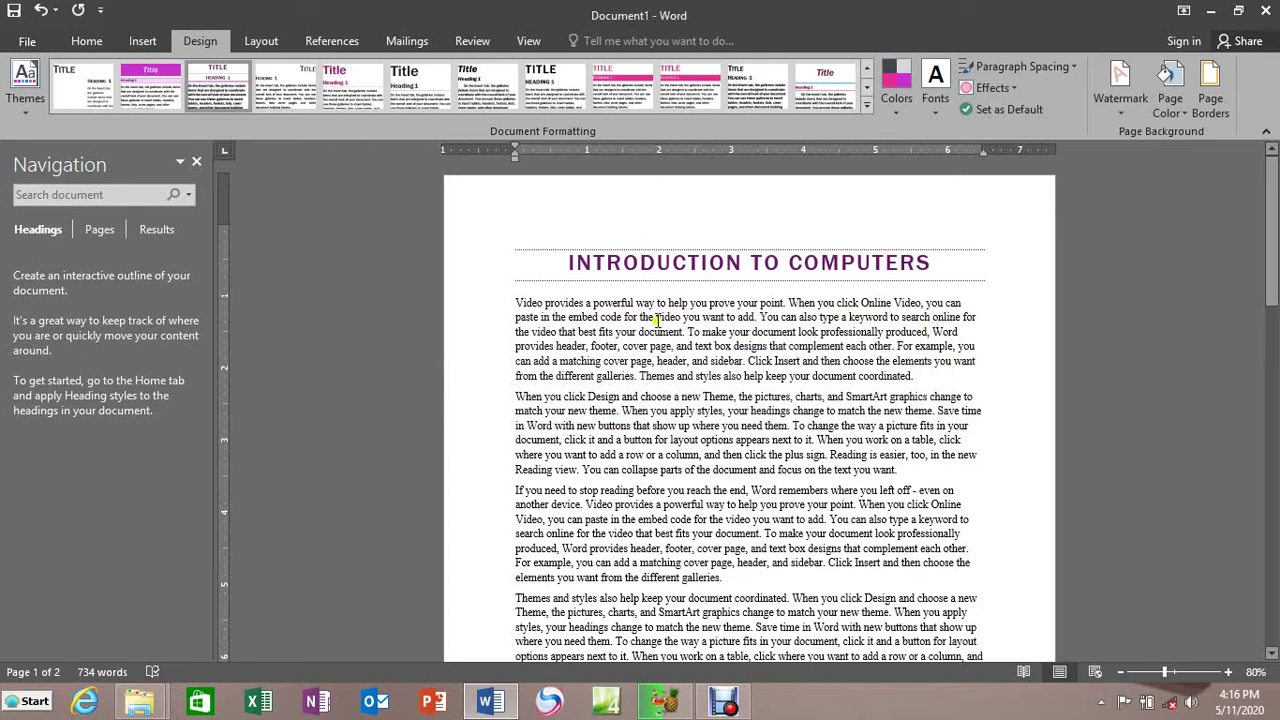
# Apply the style set with a bold, capitalised pink title and a pink-shaded heading band, and check the pages.
pyautogui.click(698, 95)
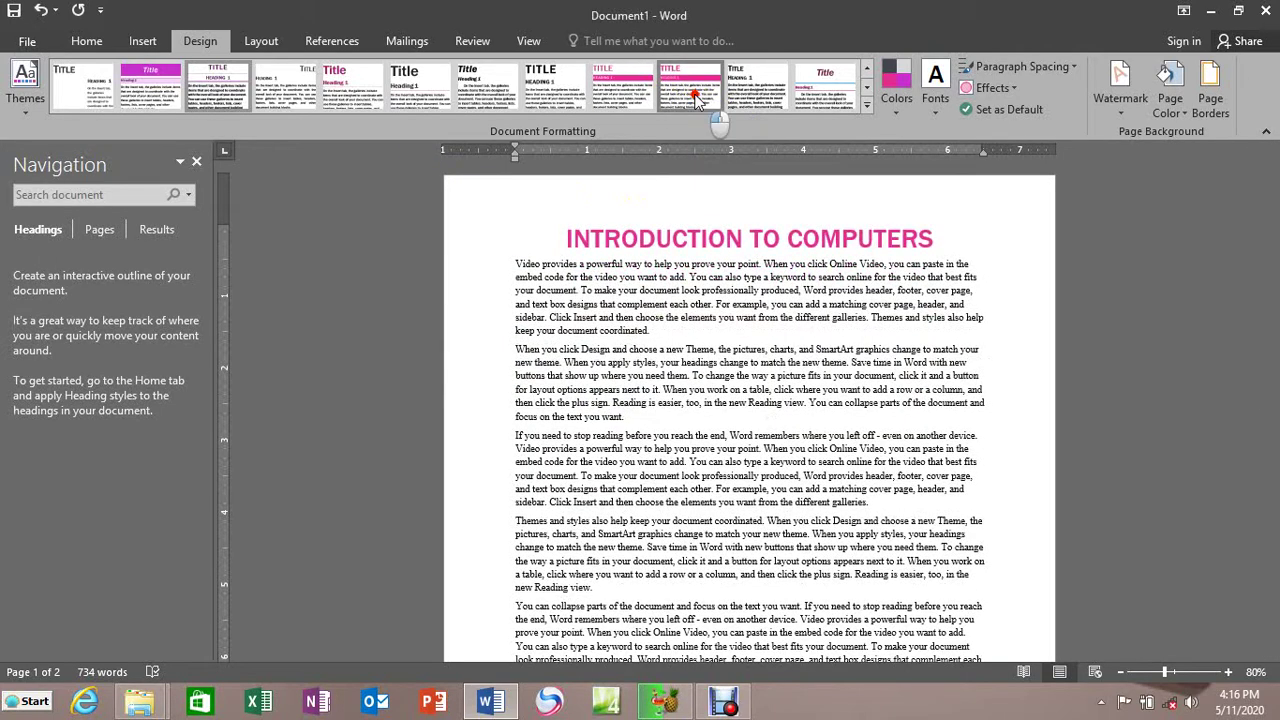
pyautogui.scroll(-5, 760, 370)
pyautogui.scroll(5, 760, 370)
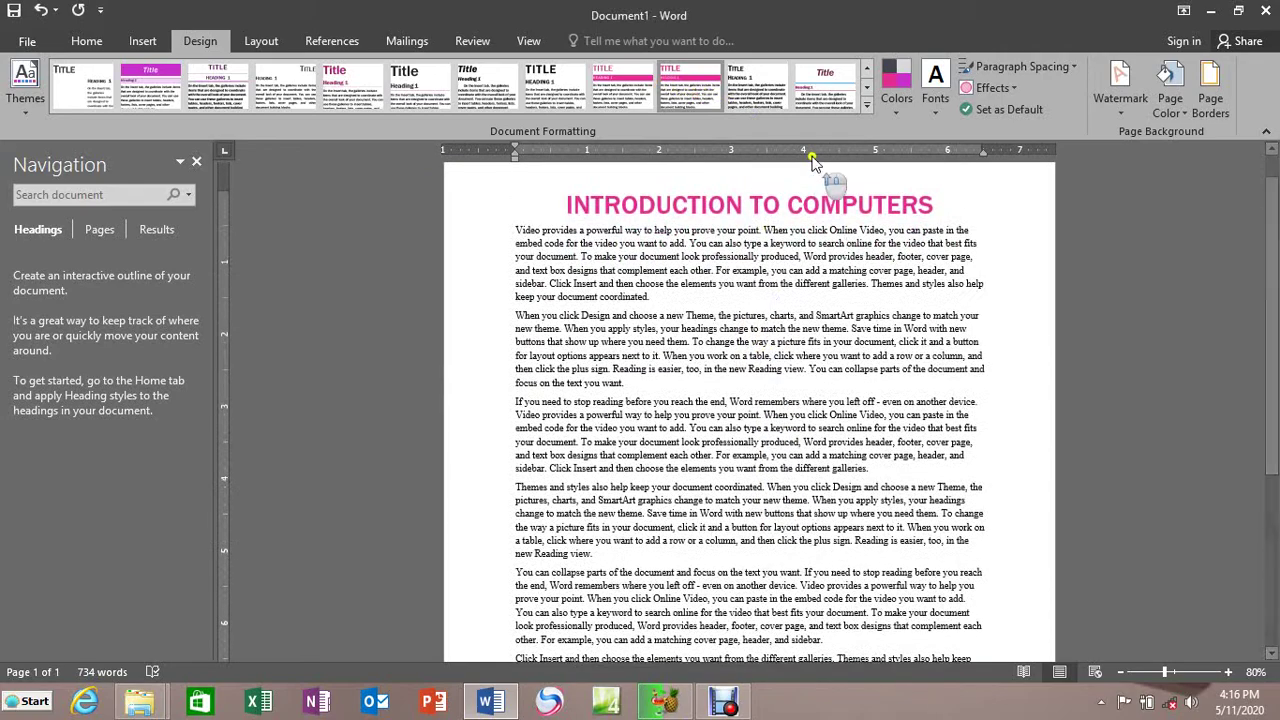
# Apply the built-in style set with a centred italic title above a blue line, and check the text on both pages.
pyautogui.click(866, 104)
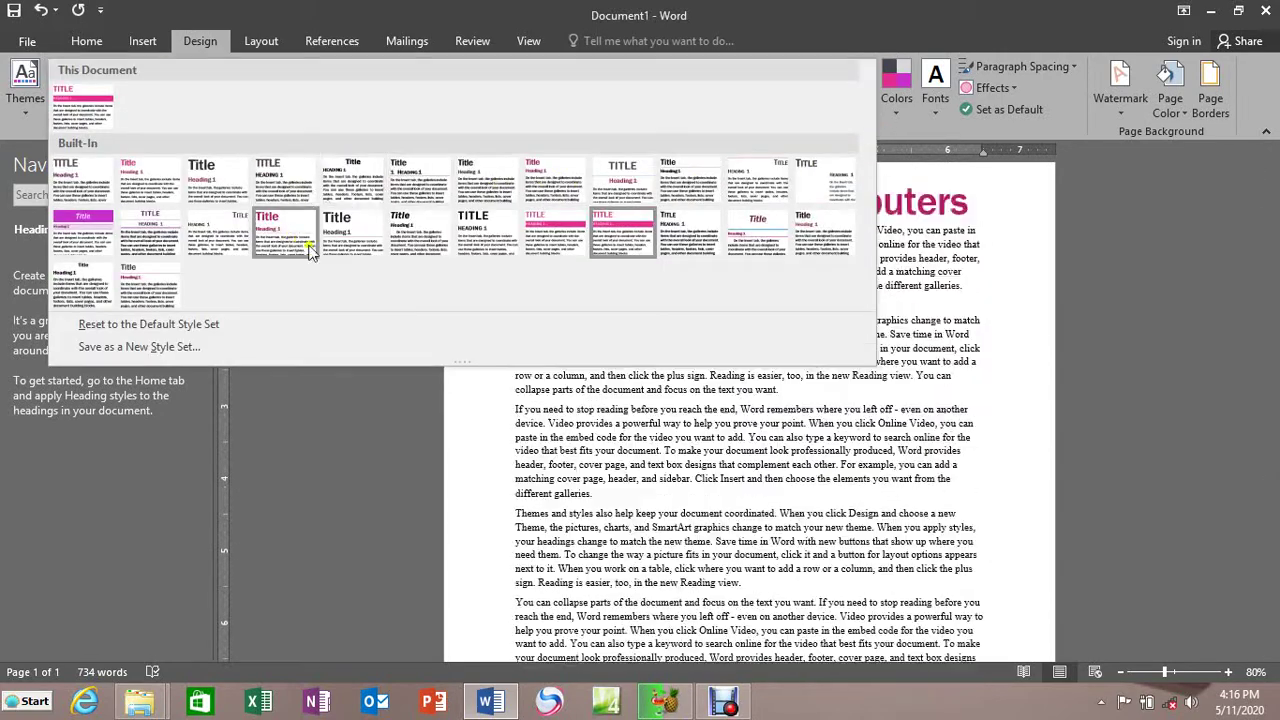
pyautogui.click(757, 235)
pyautogui.scroll(-2, 880, 418)
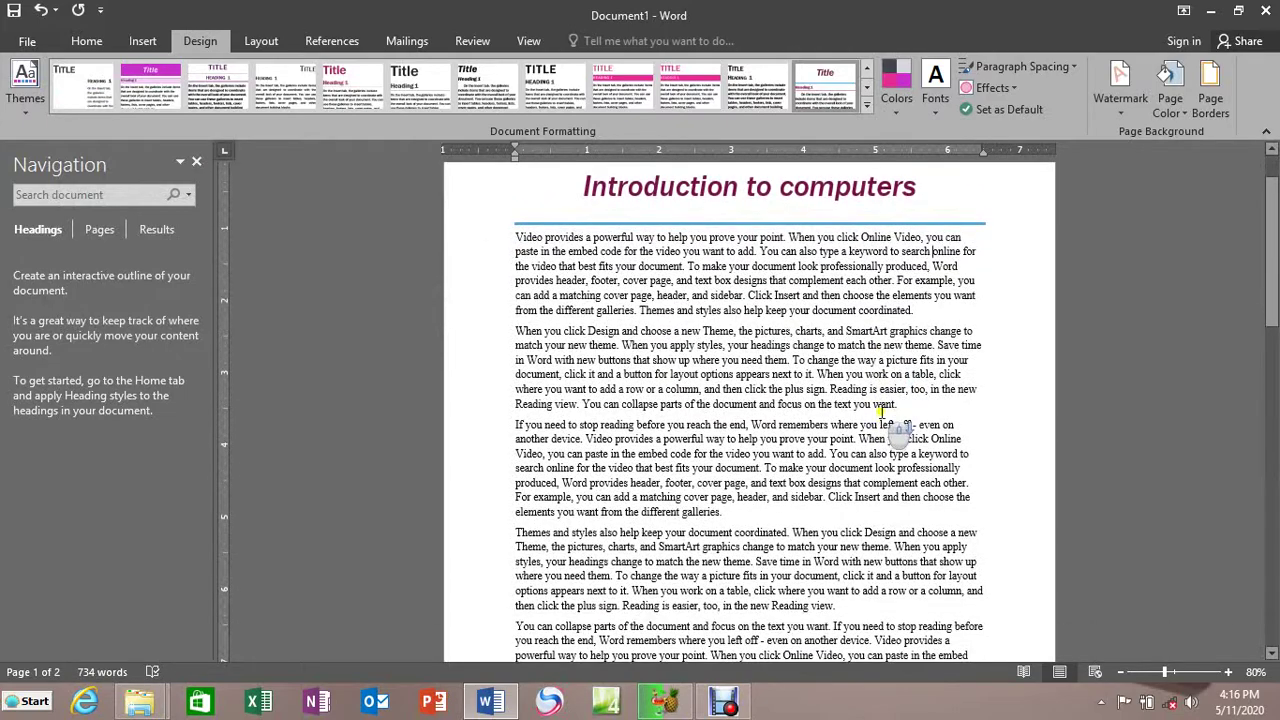
pyautogui.scroll(-15, 727, 381)
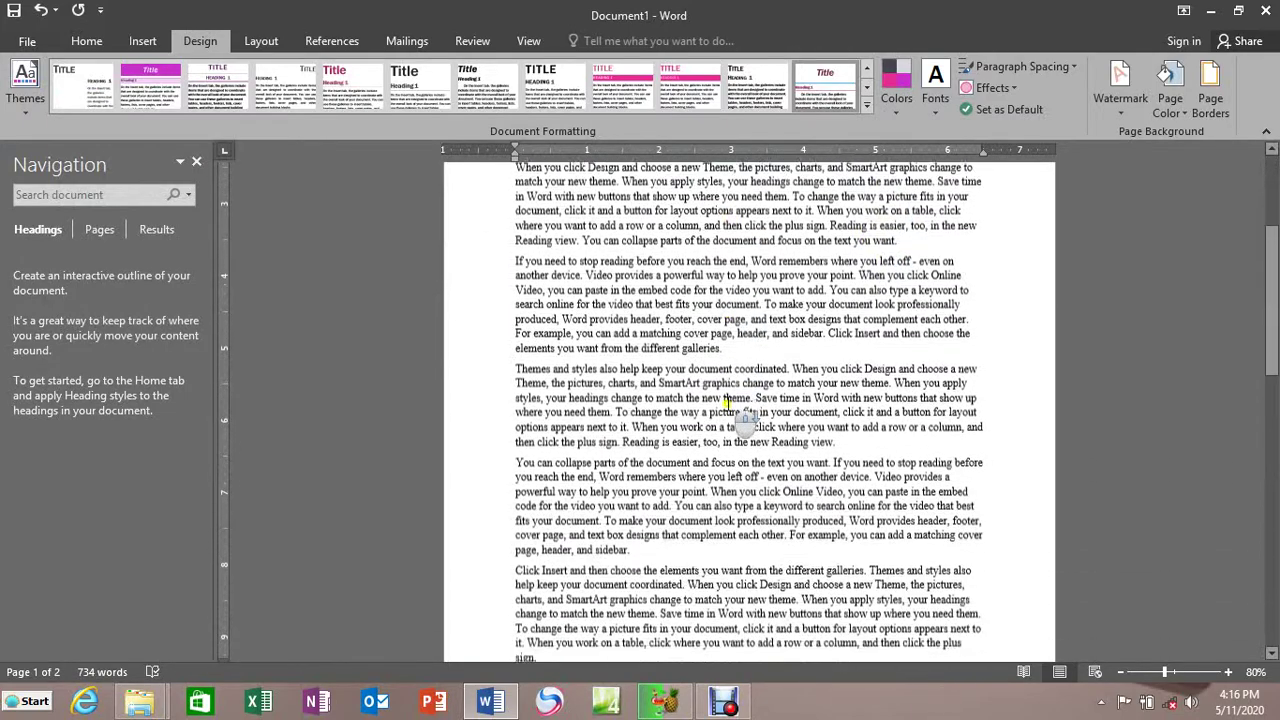
pyautogui.scroll(-3, 727, 409)
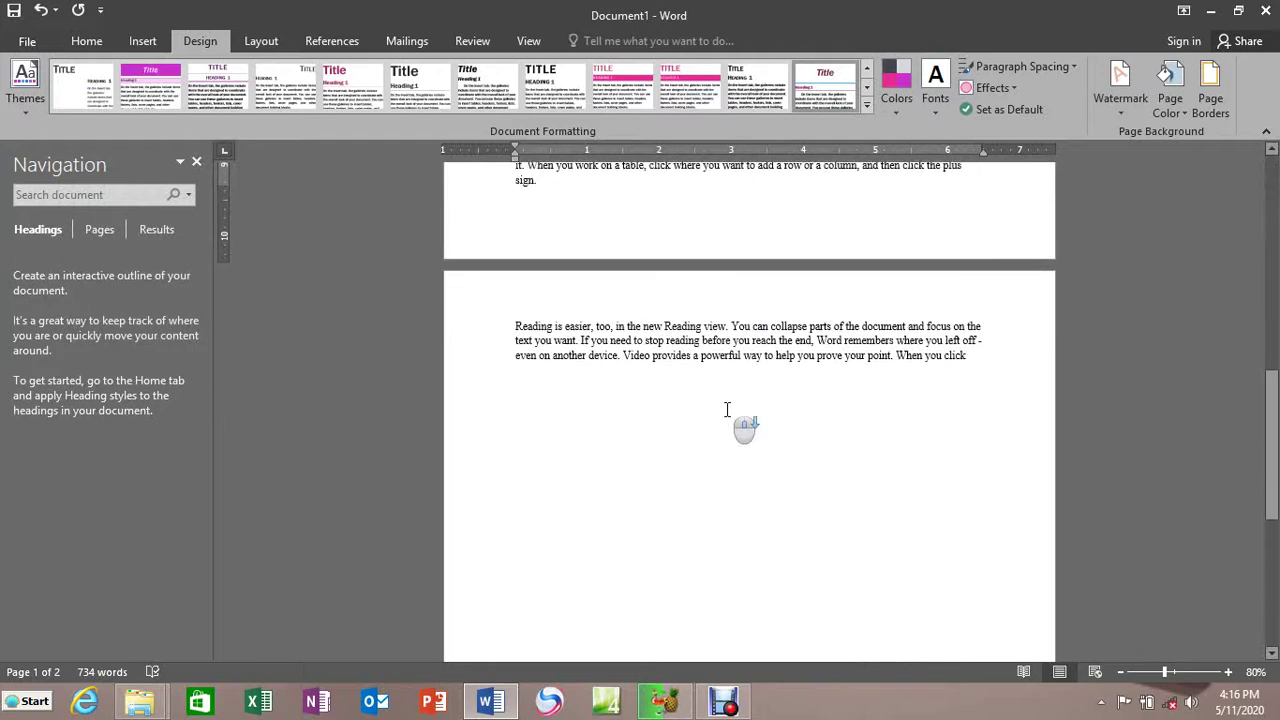
pyautogui.scroll(7, 727, 410)
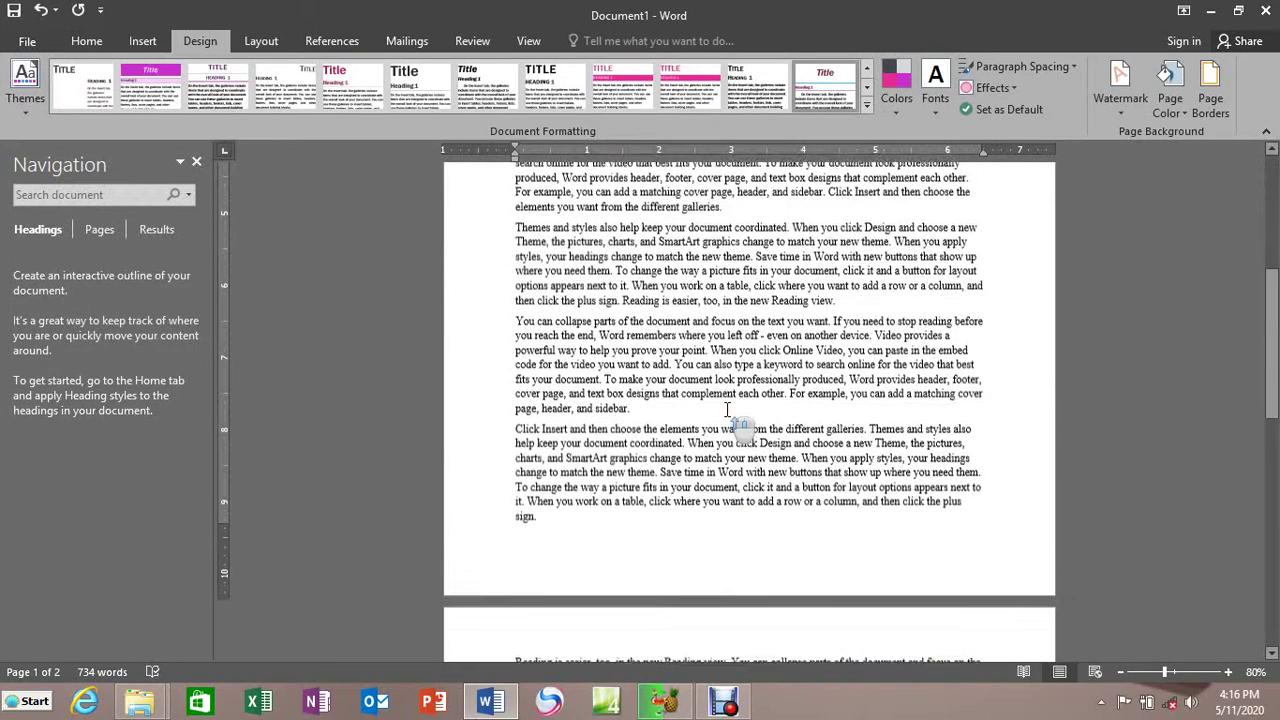